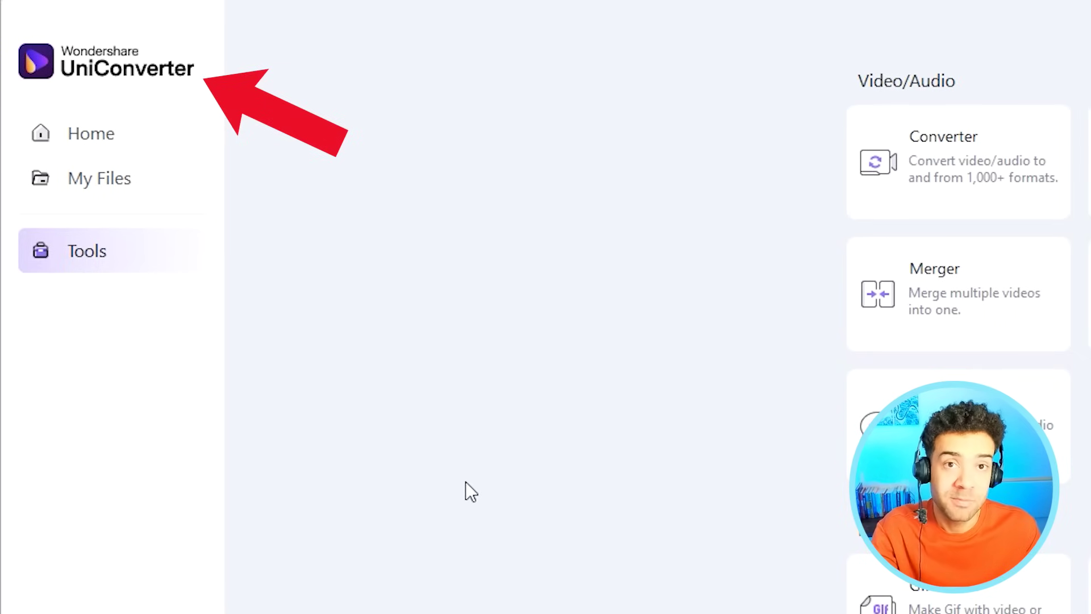
- Load the robot clip into Auto Crop with the Instagram StoryReels 9:16 aspect ratio
scroll(466, 482, down, 15)
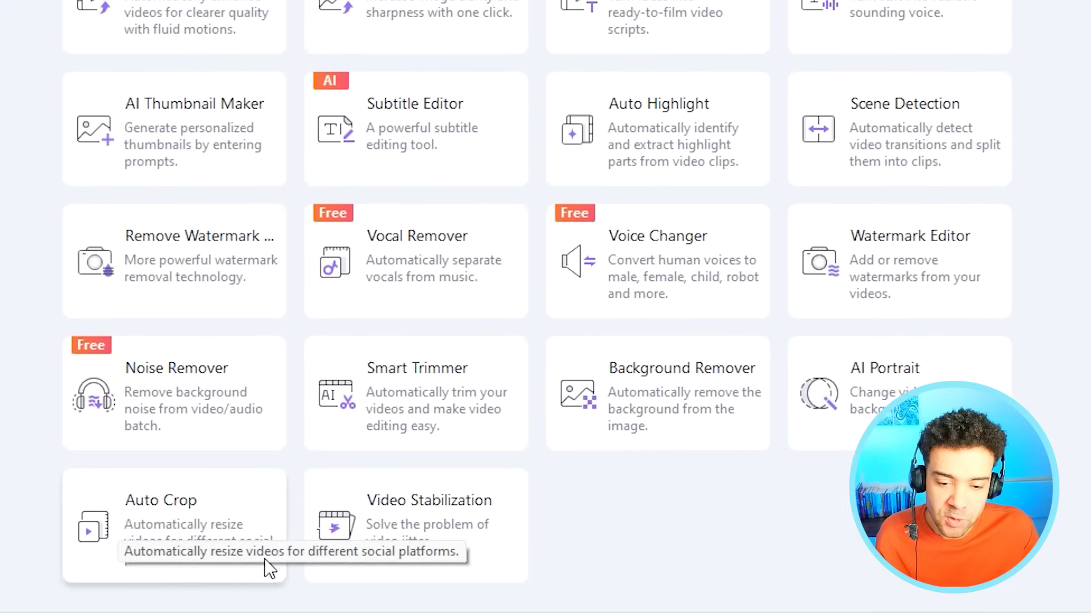
click(239, 484)
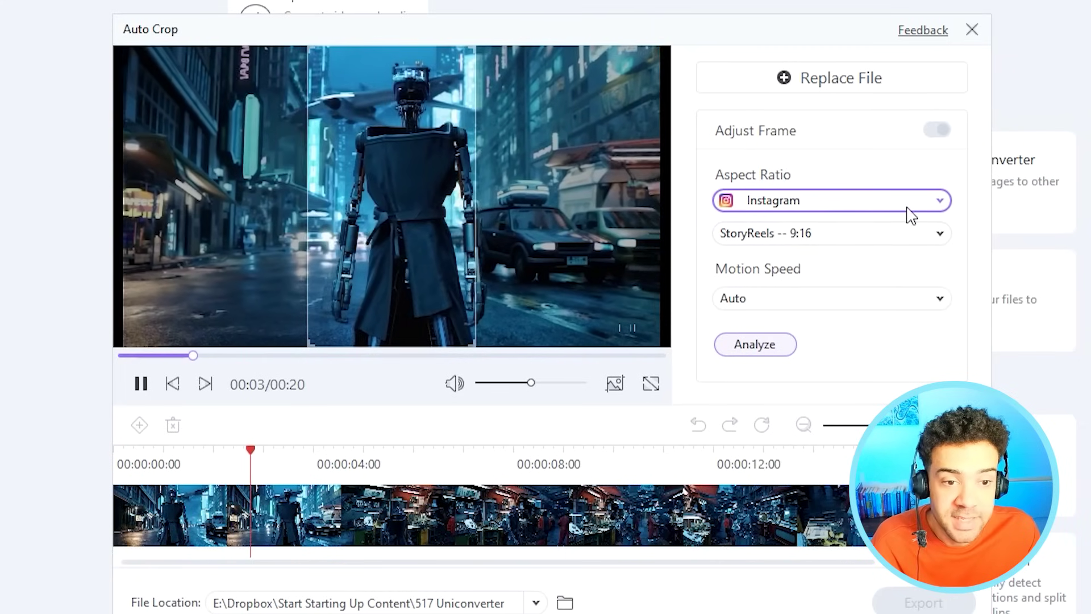
click(909, 208)
click(969, 205)
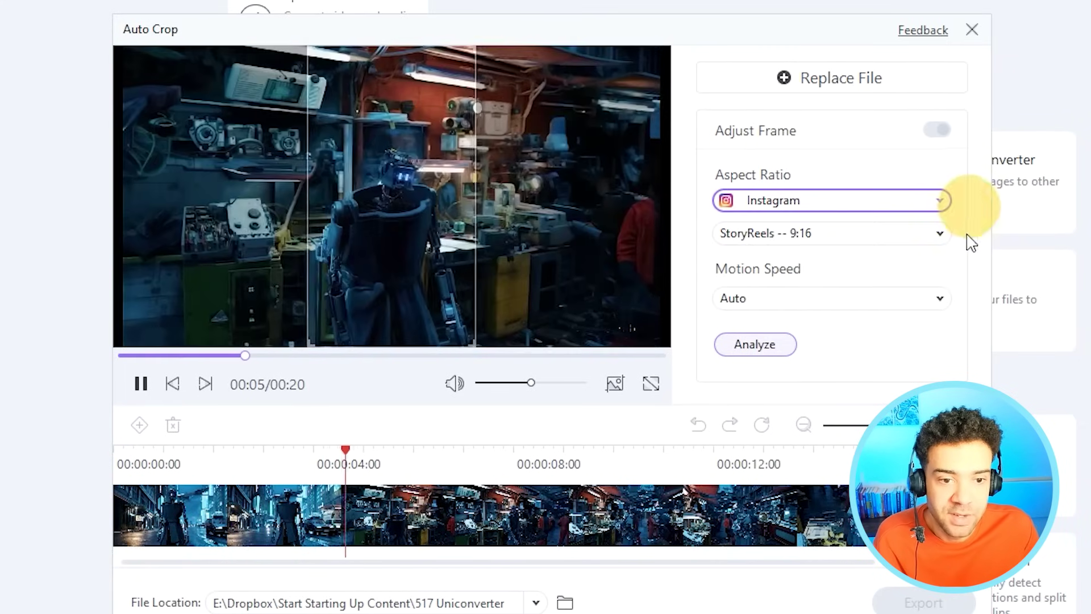
click(870, 241)
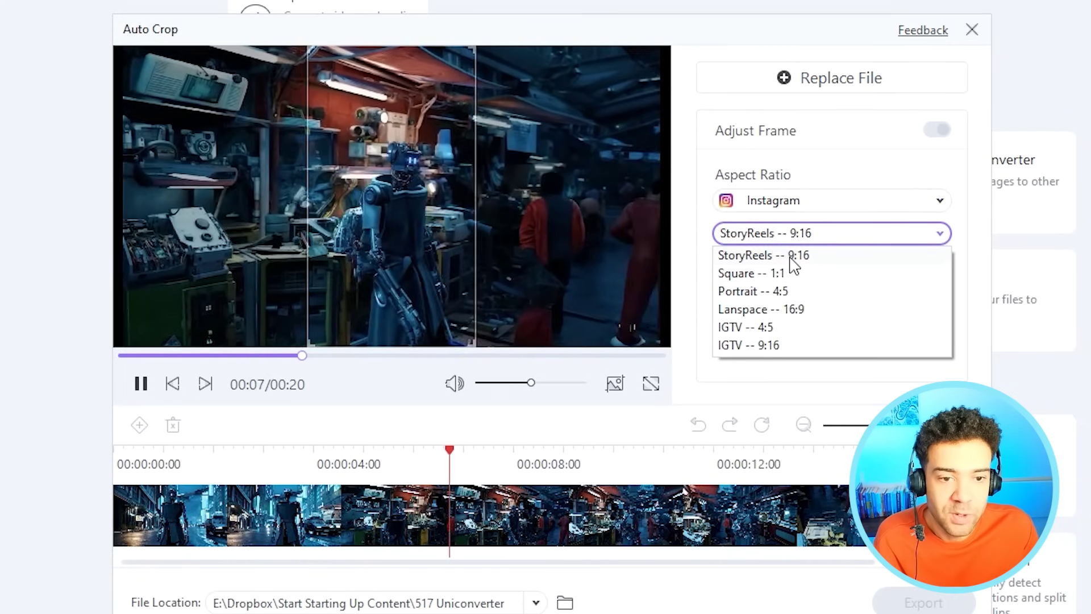
click(967, 221)
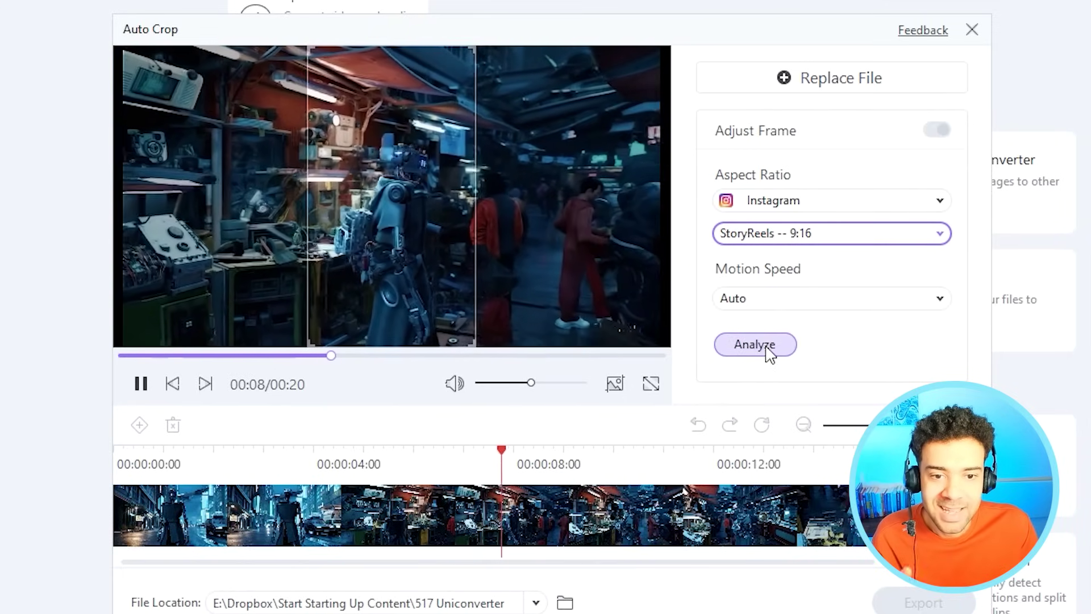
- Run the AI analysis so the 9:16 crop tracks the robot across the 20-second clip
click(756, 345)
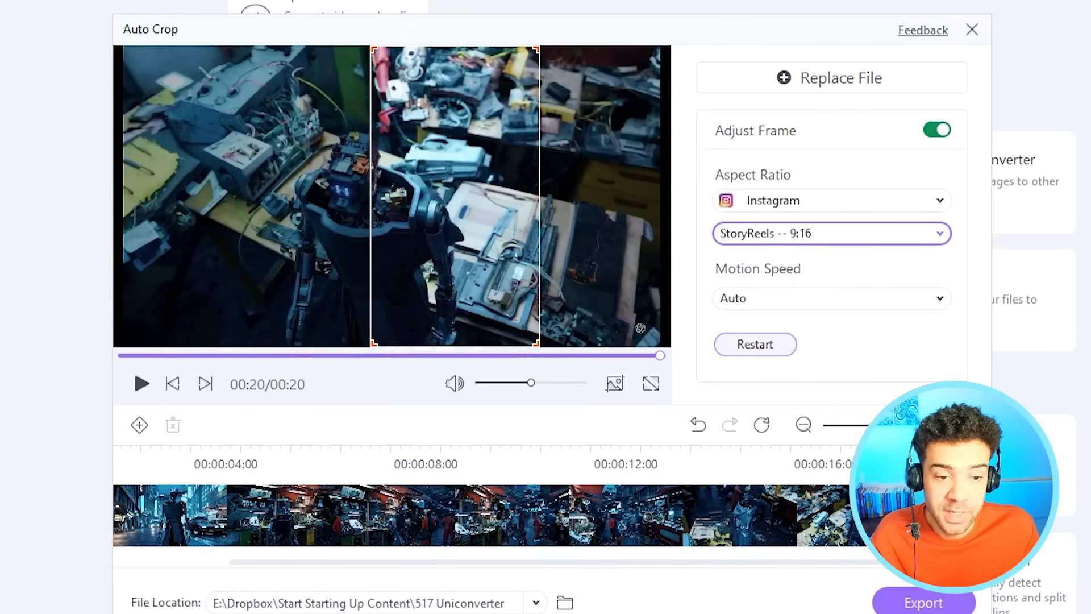
- Add an adjustment point at about 00:17 in the clip
key(Left)
key(Left)
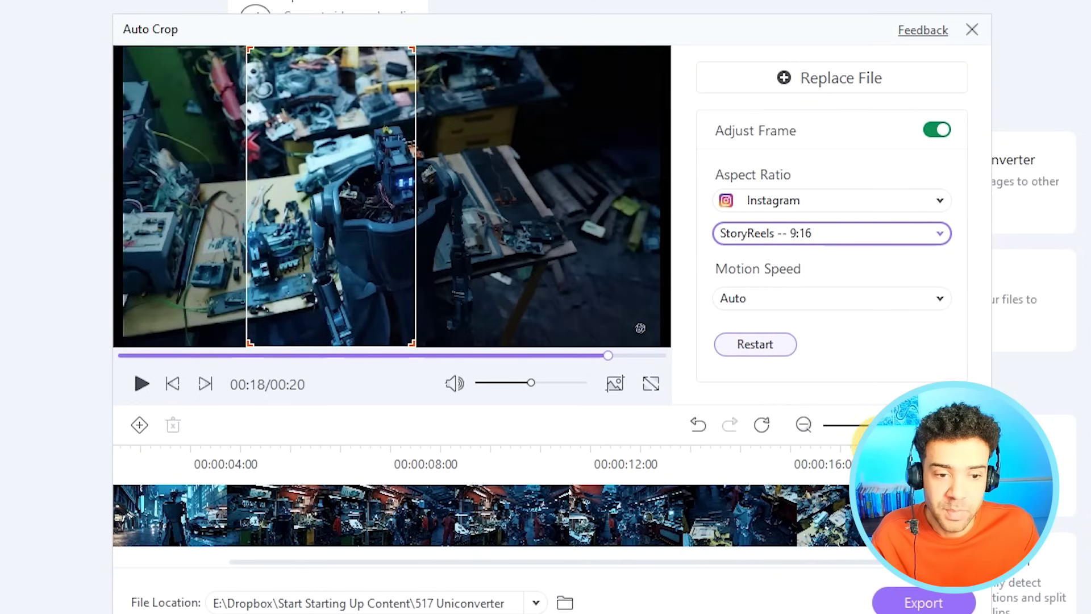
drag(847, 455, 815, 454)
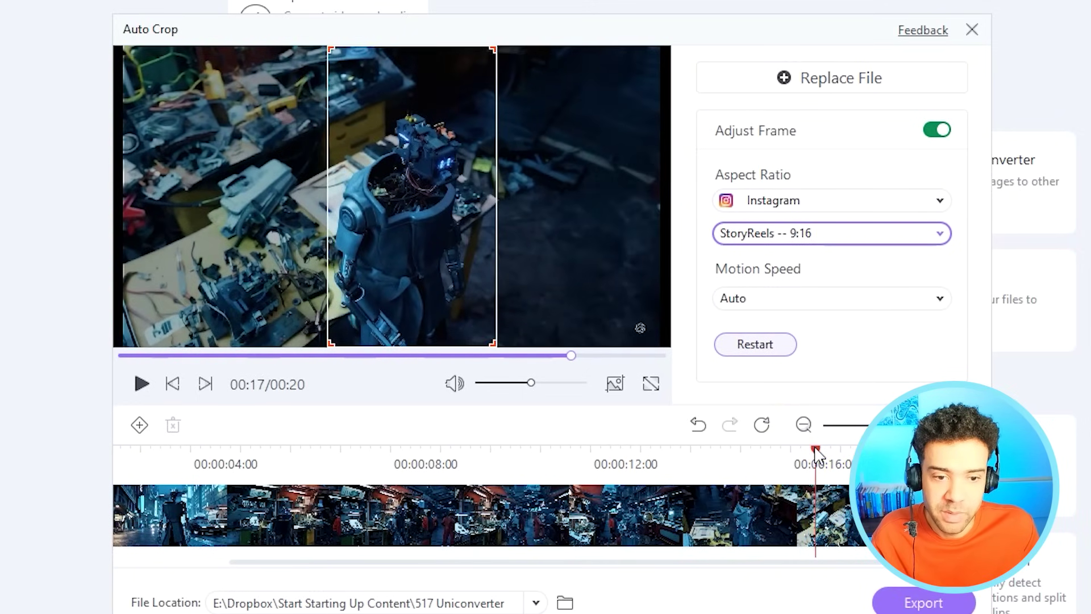
click(140, 426)
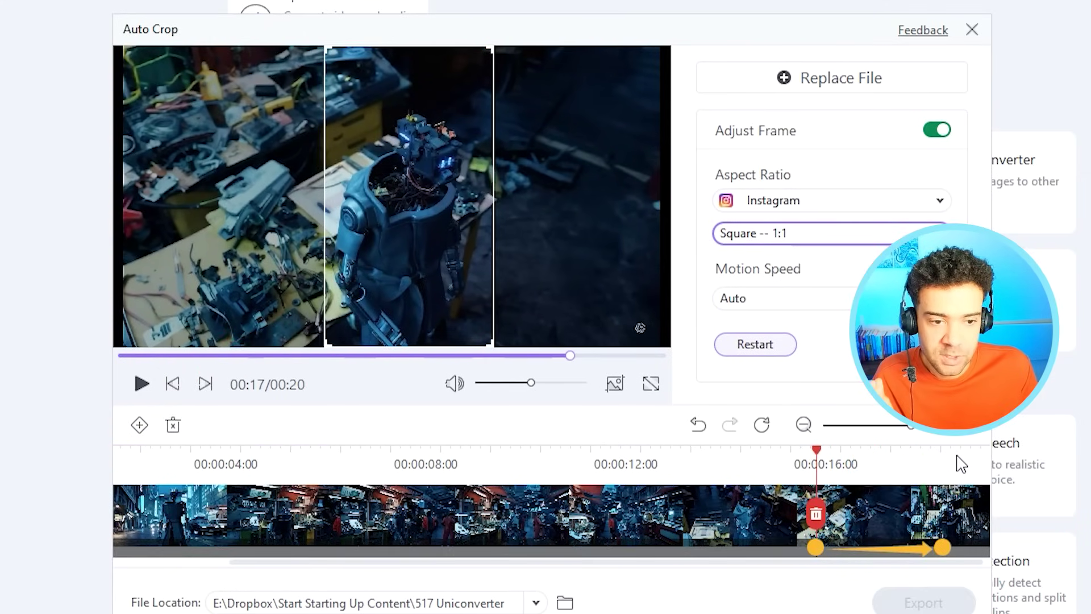
- Set an end-of-clip adjustment point with the crop shifted left over the robot, then preview
click(968, 457)
click(979, 450)
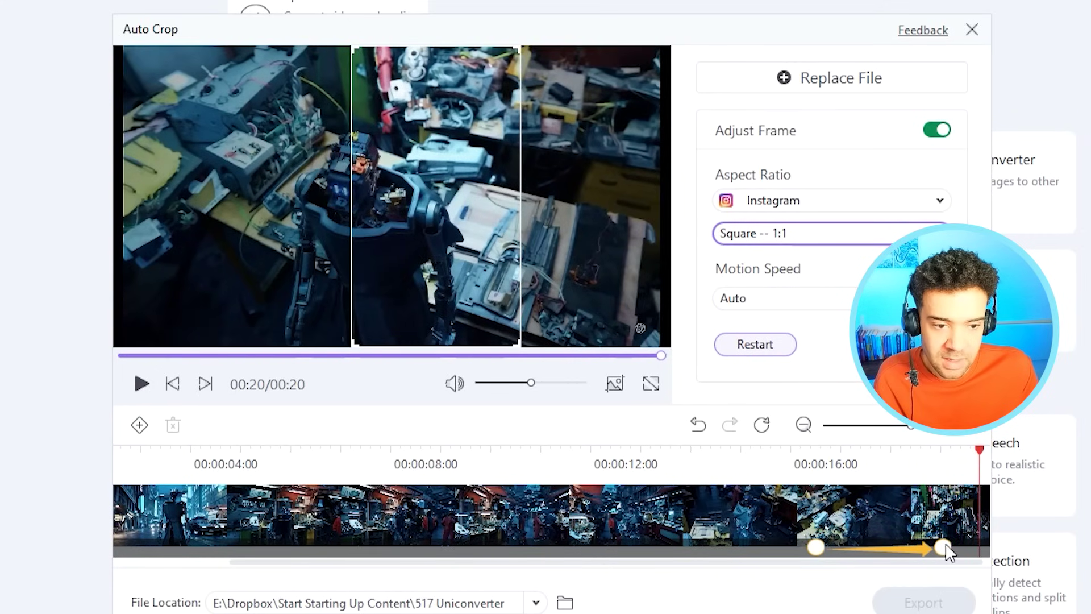
drag(943, 547, 974, 545)
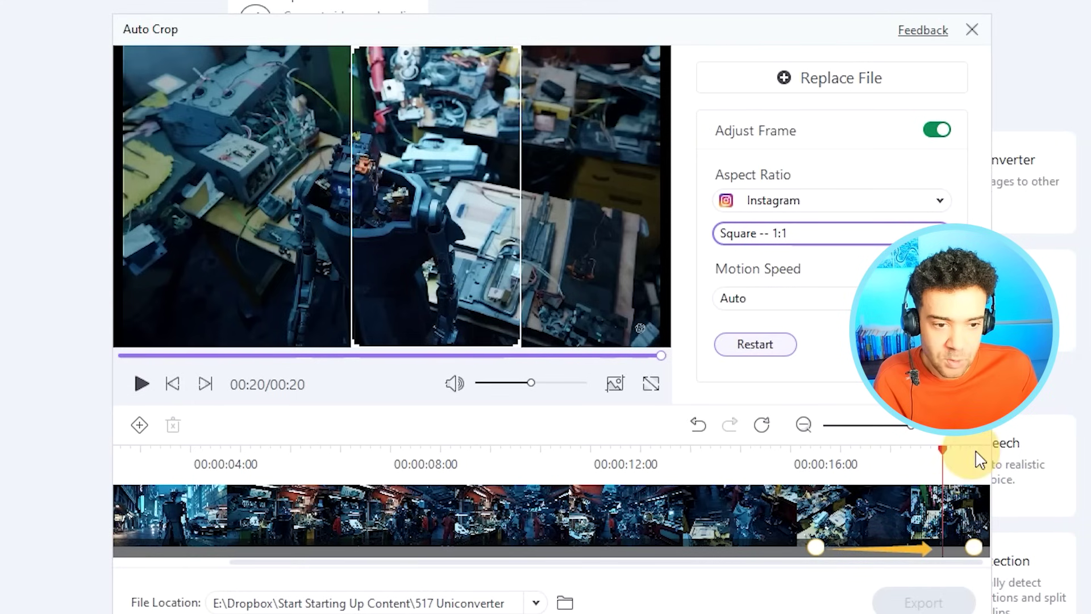
click(981, 455)
drag(477, 329, 392, 330)
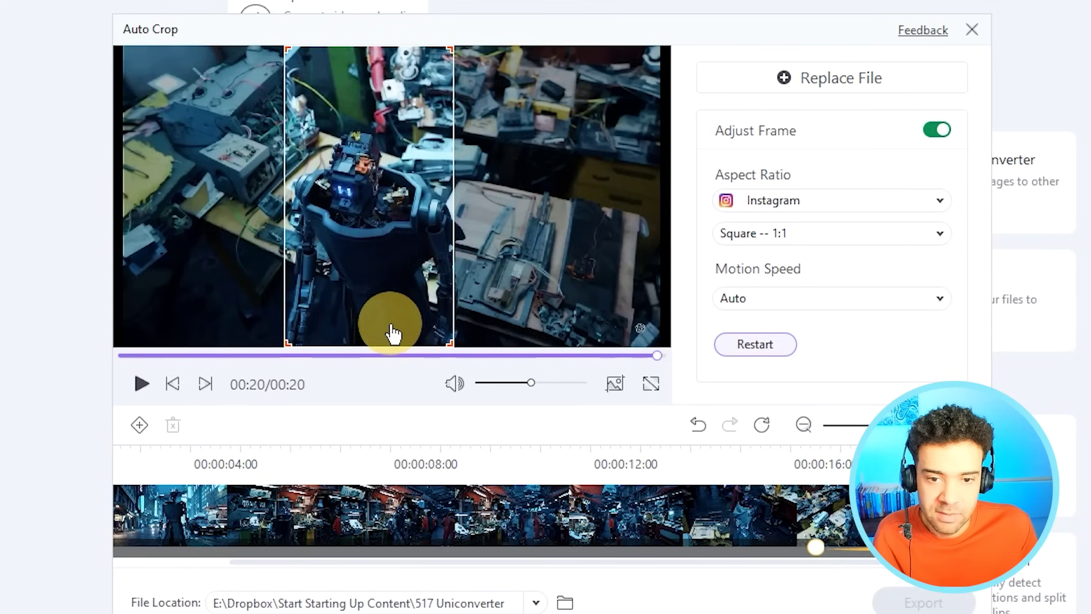
click(764, 455)
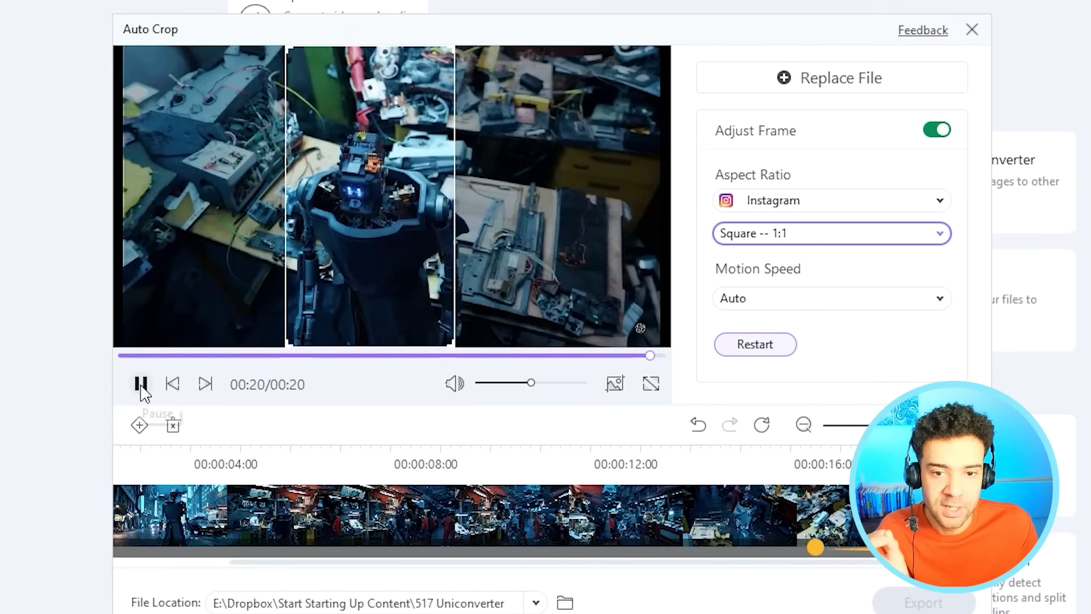
click(141, 384)
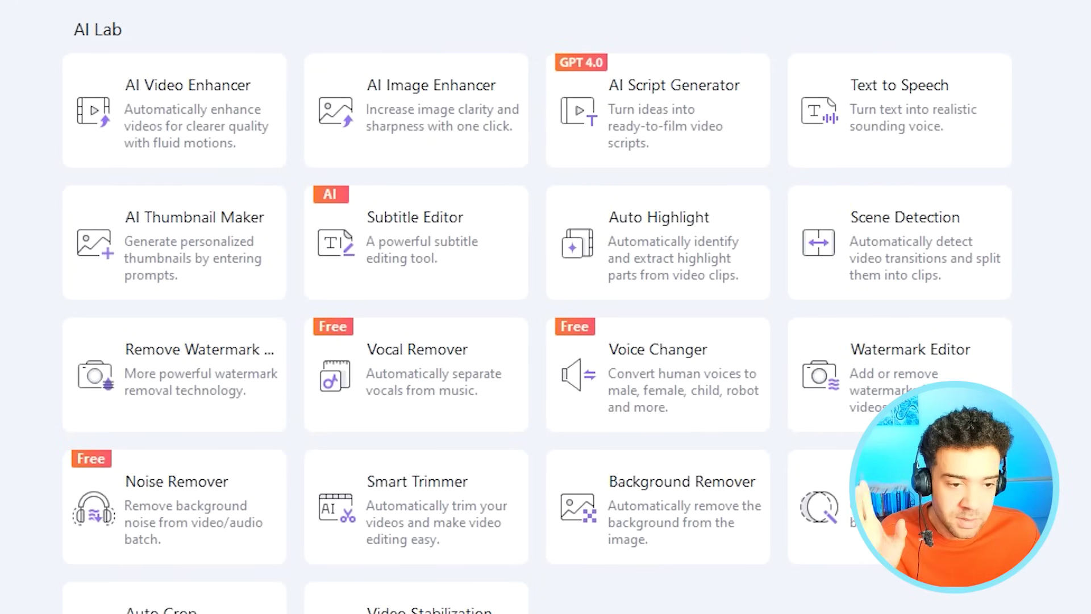
- In AI Script Generator, set tone Instructive, video type Educational and platform Instagram Reels
click(748, 146)
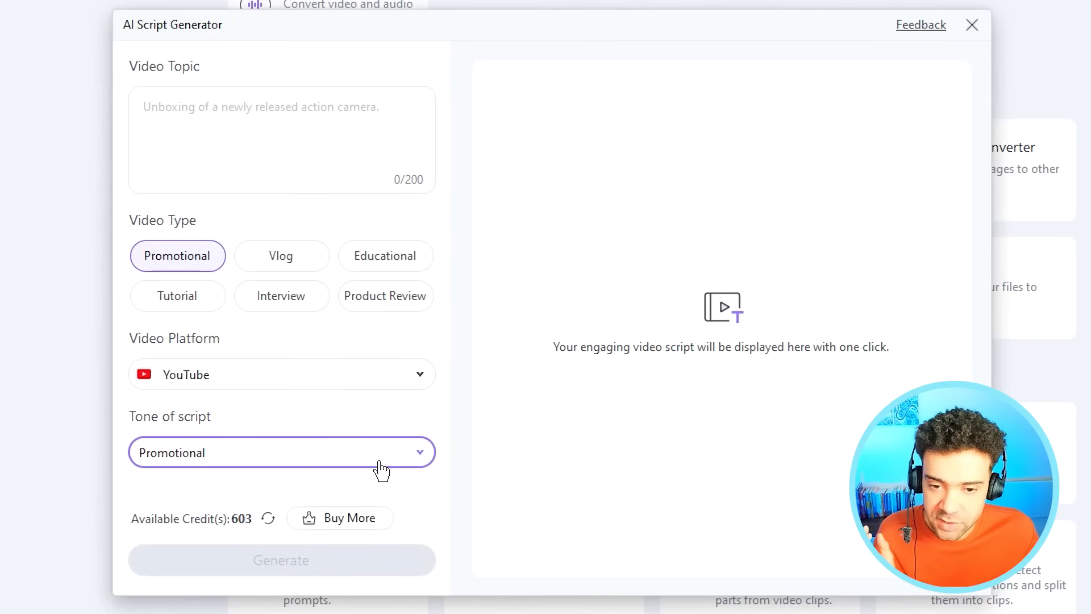
click(393, 461)
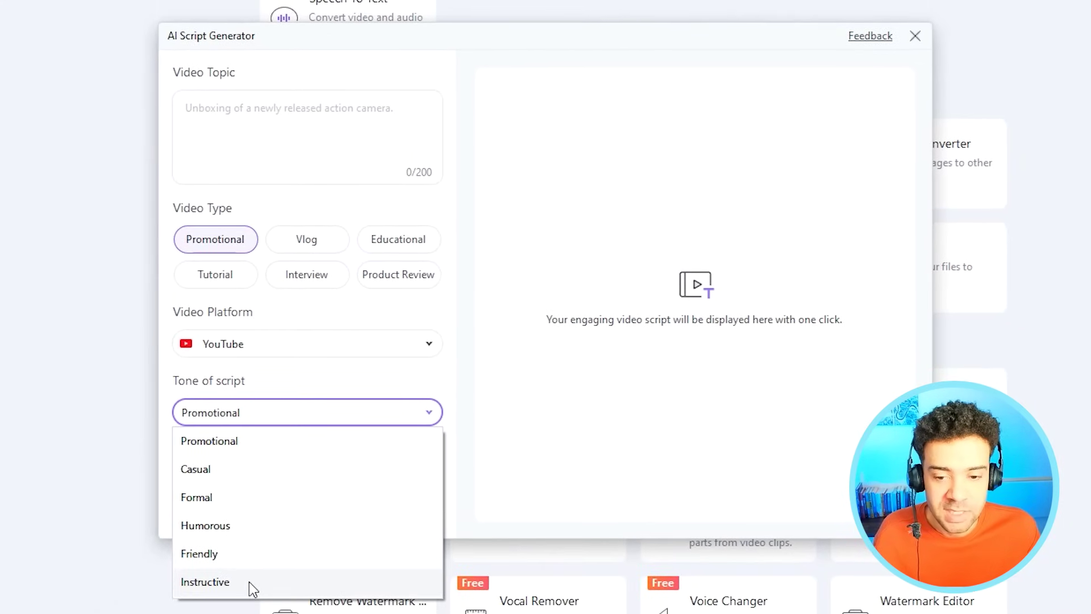
click(249, 581)
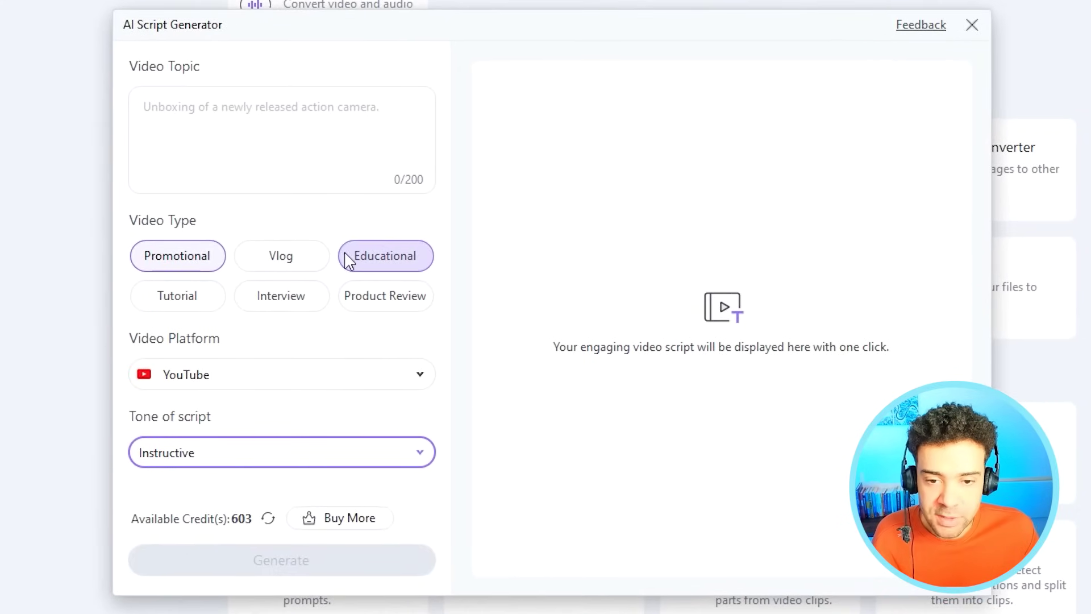
click(398, 260)
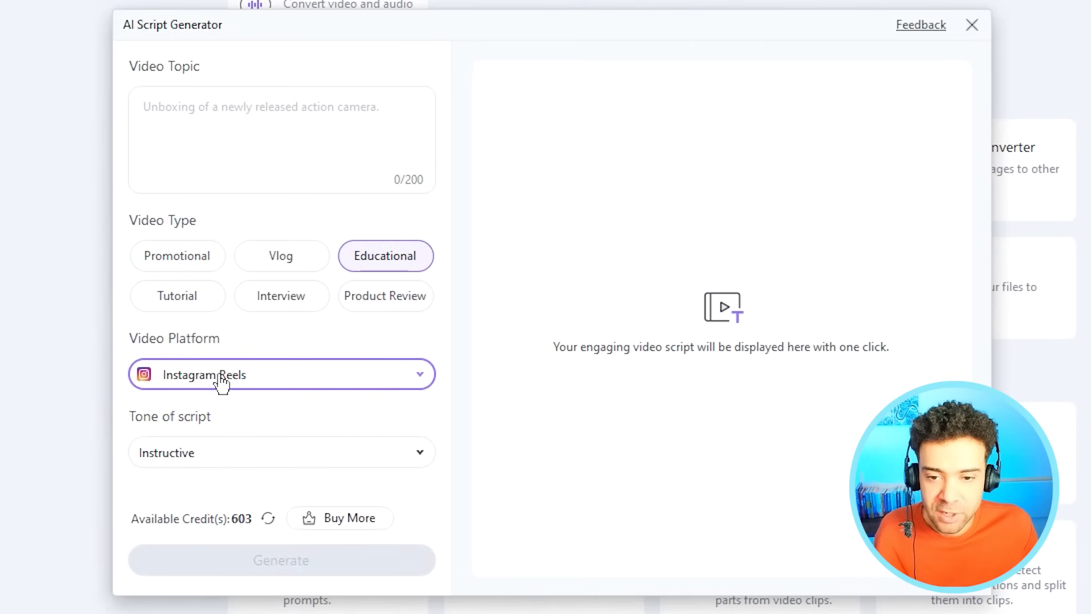
click(258, 382)
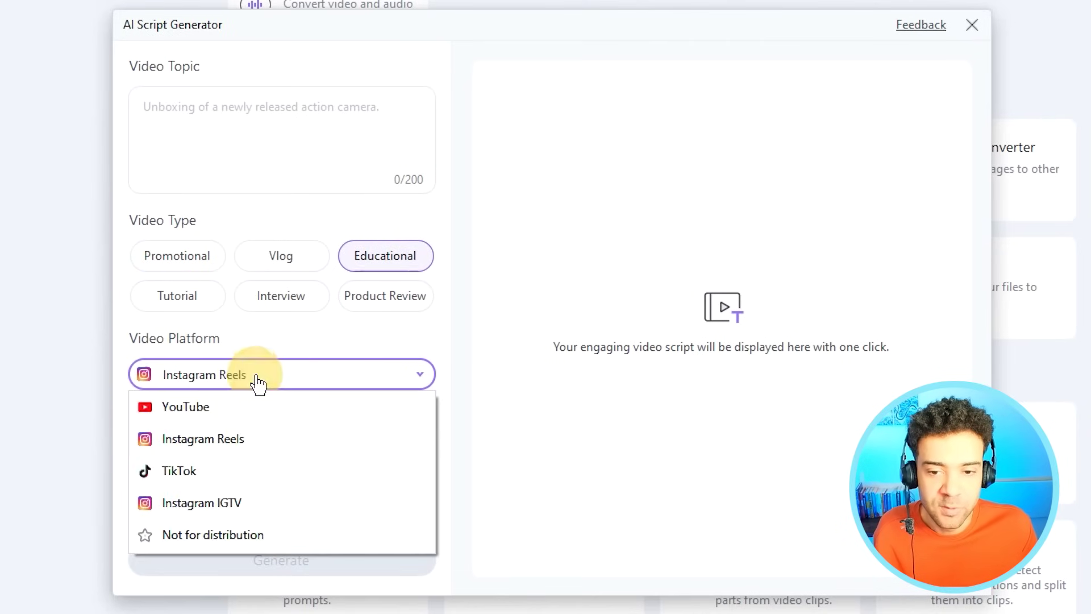
click(262, 446)
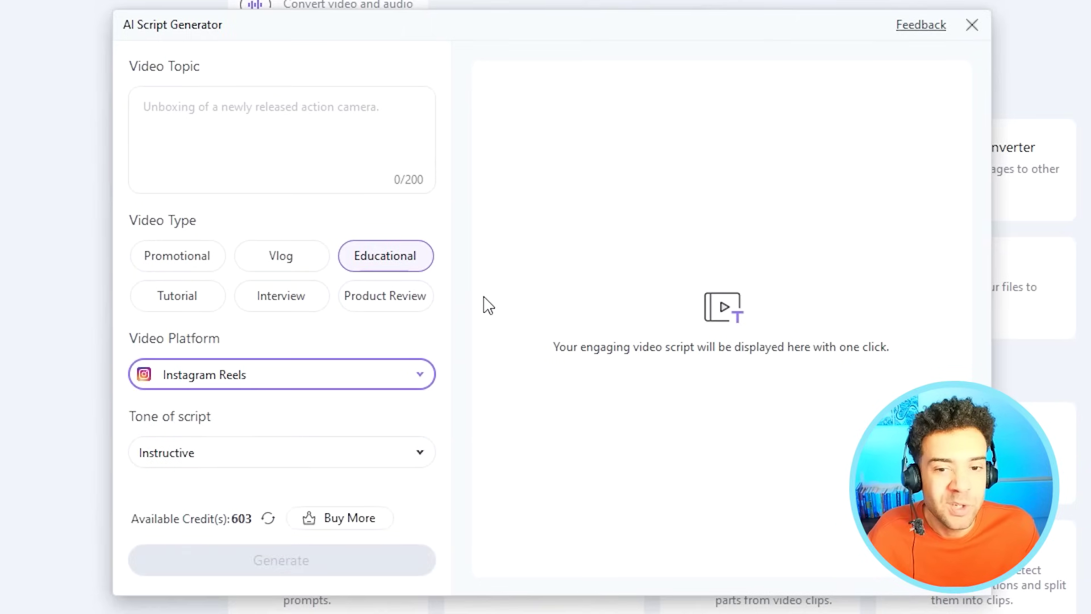
click(313, 376)
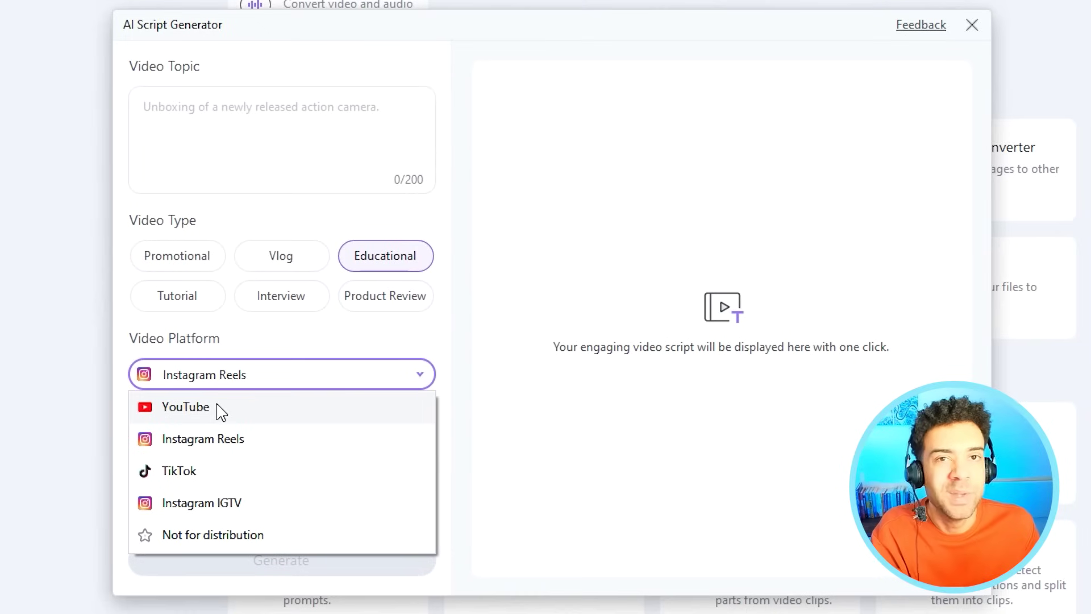
click(231, 445)
- Paste the 15-second robot-themed motivational paragraph prompt into Video Topic
click(232, 130)
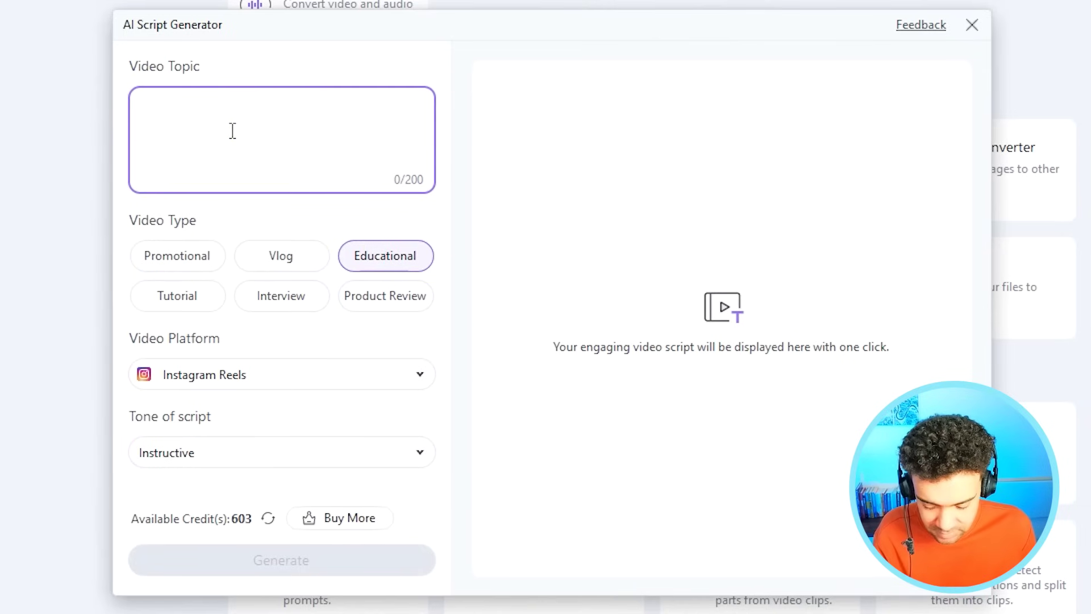
text(Create me a 15 second long motivational paragraph that references a robot whilst providing motivation to the viewer.)
drag(146, 107, 235, 112)
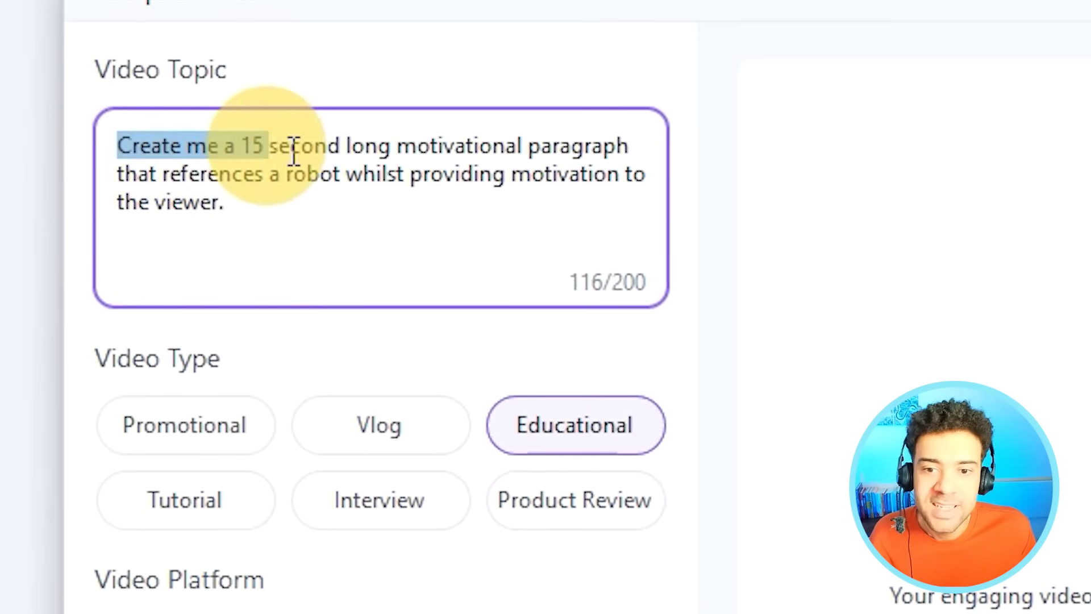
drag(294, 149, 394, 231)
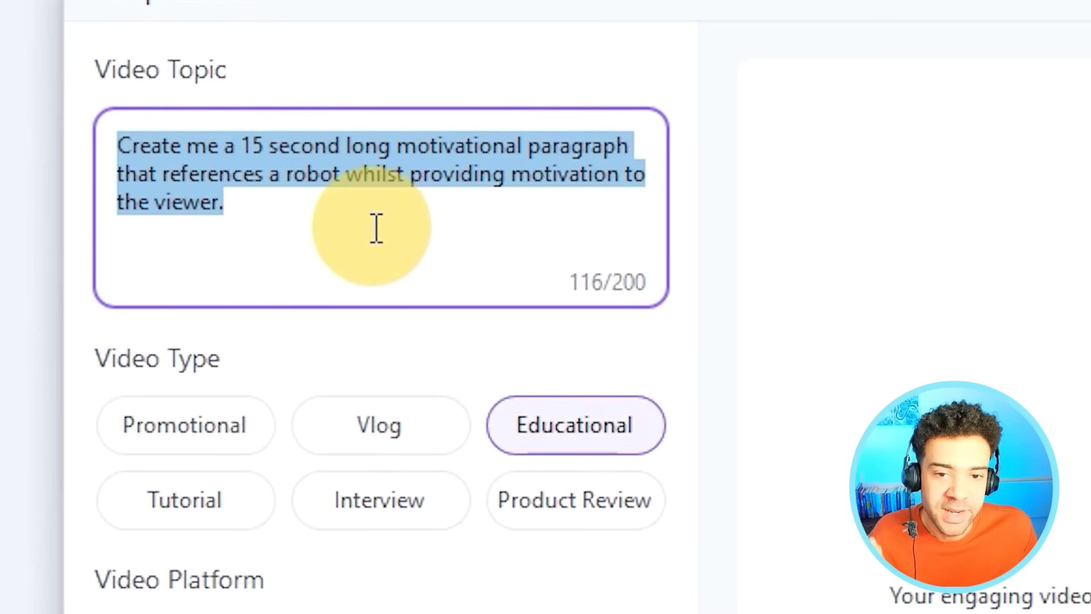
click(321, 261)
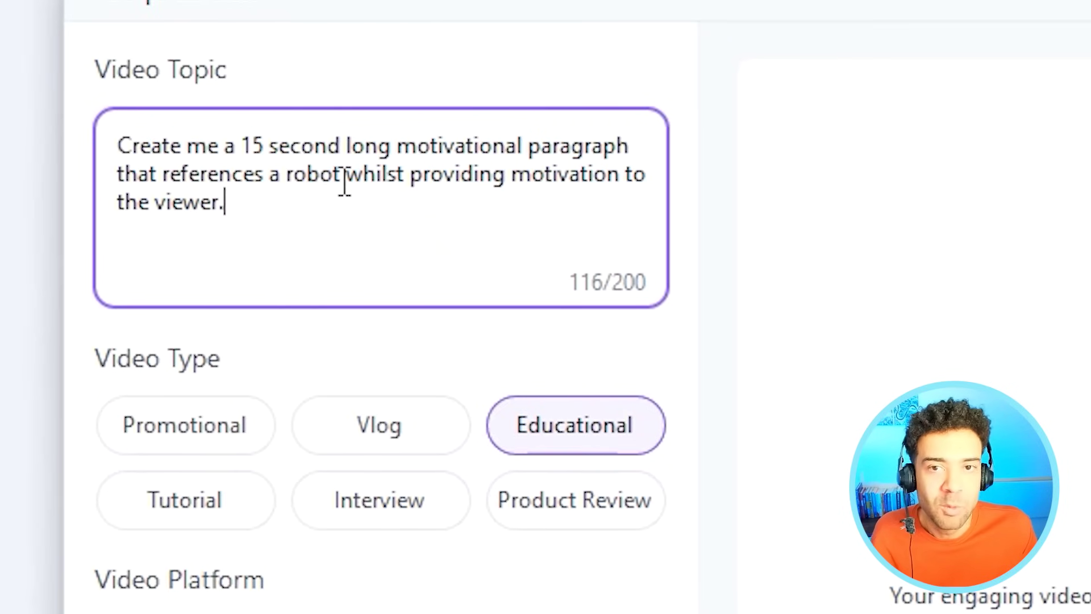
- Highlight 'a robot' in the prompt and select the generated script's main voiceover passage
drag(337, 180, 277, 179)
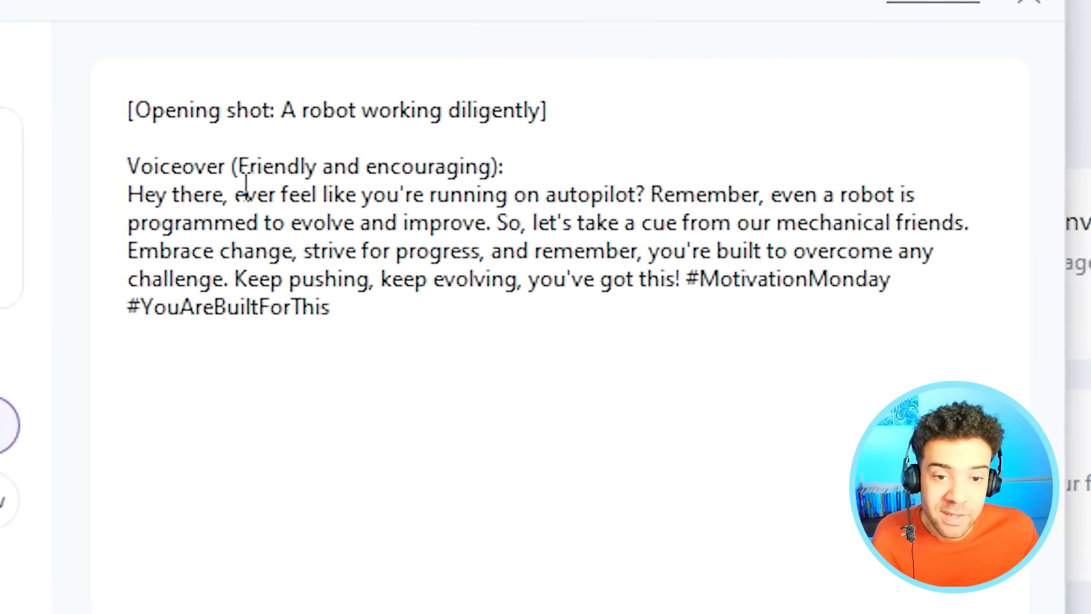
drag(236, 193, 225, 277)
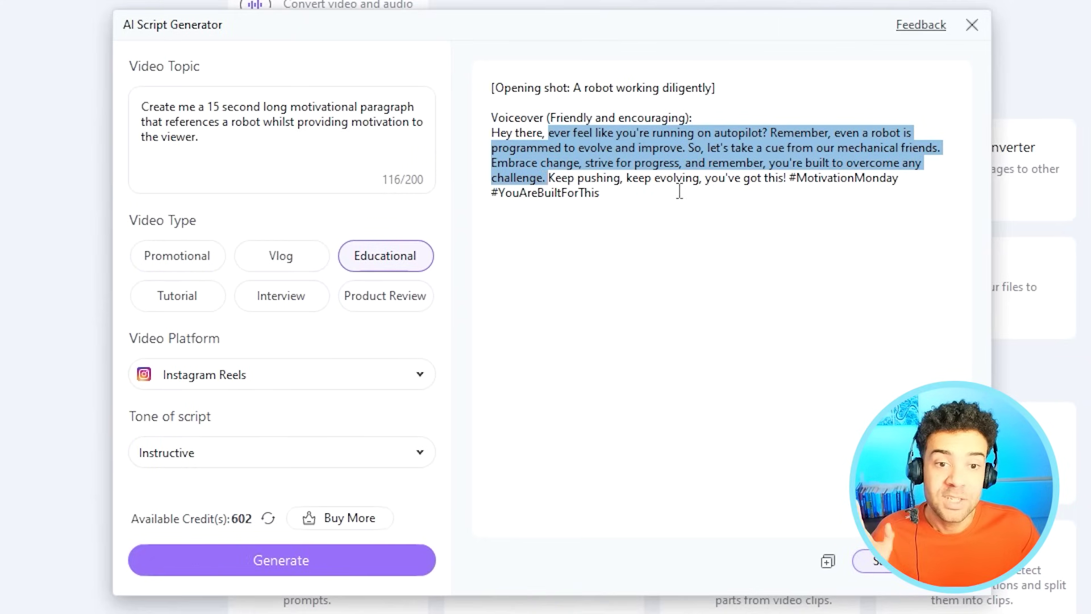
- Copy the selected main voiceover passage of the generated script
right_click(657, 154)
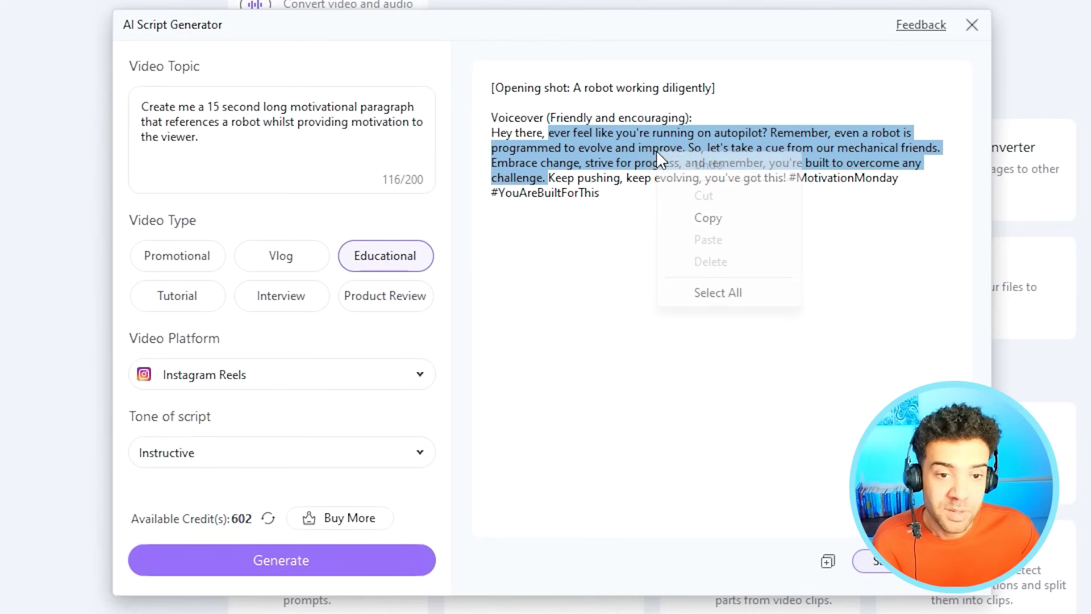
click(709, 224)
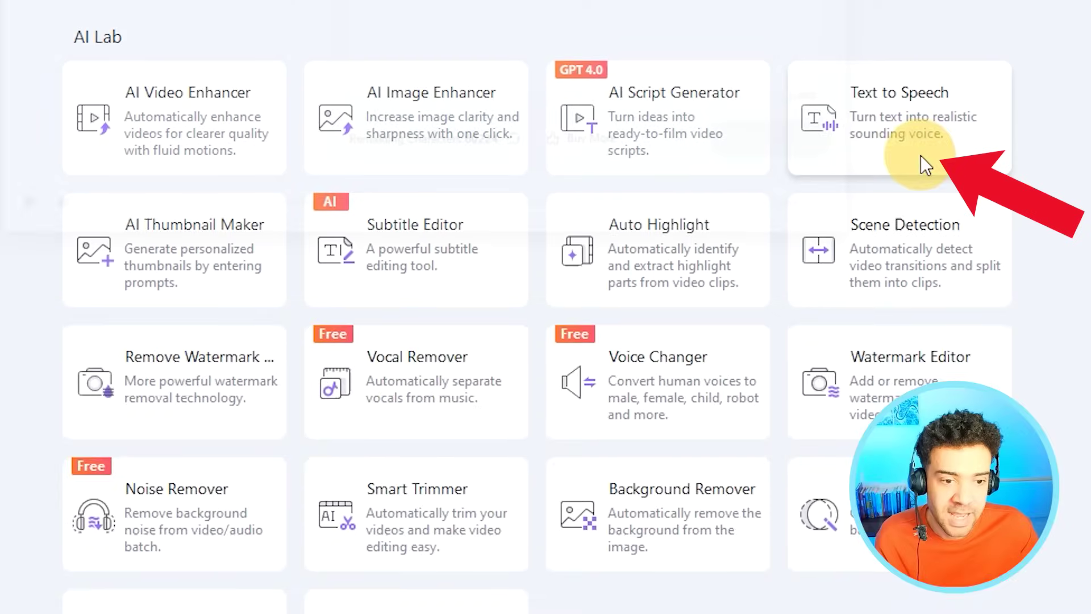
- Paste the copied robot script into Text to Speech and generate it in the Deep voice
click(920, 159)
right_click(515, 126)
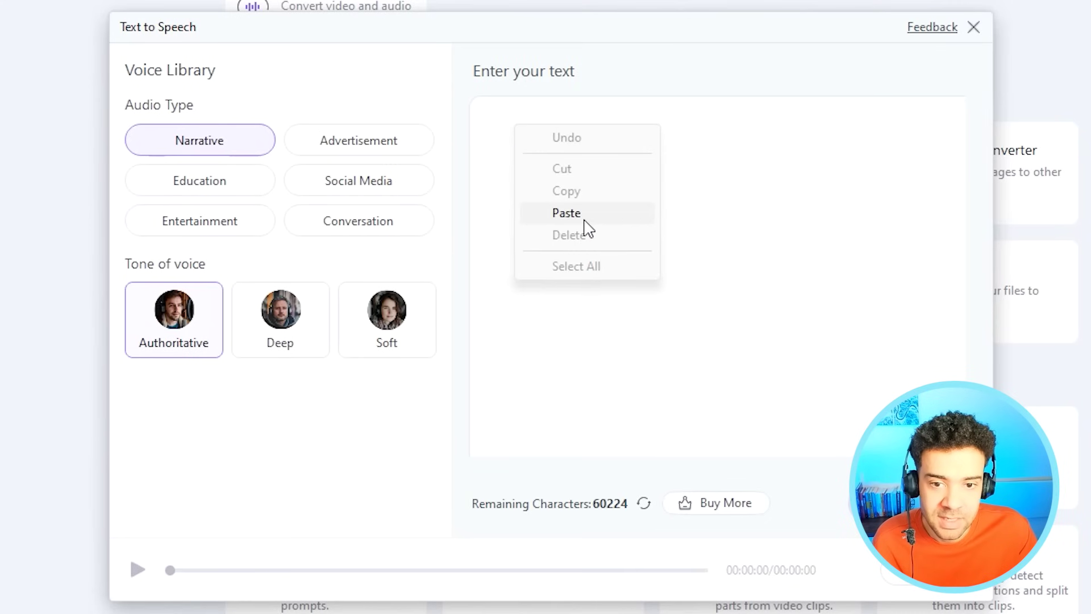
click(585, 221)
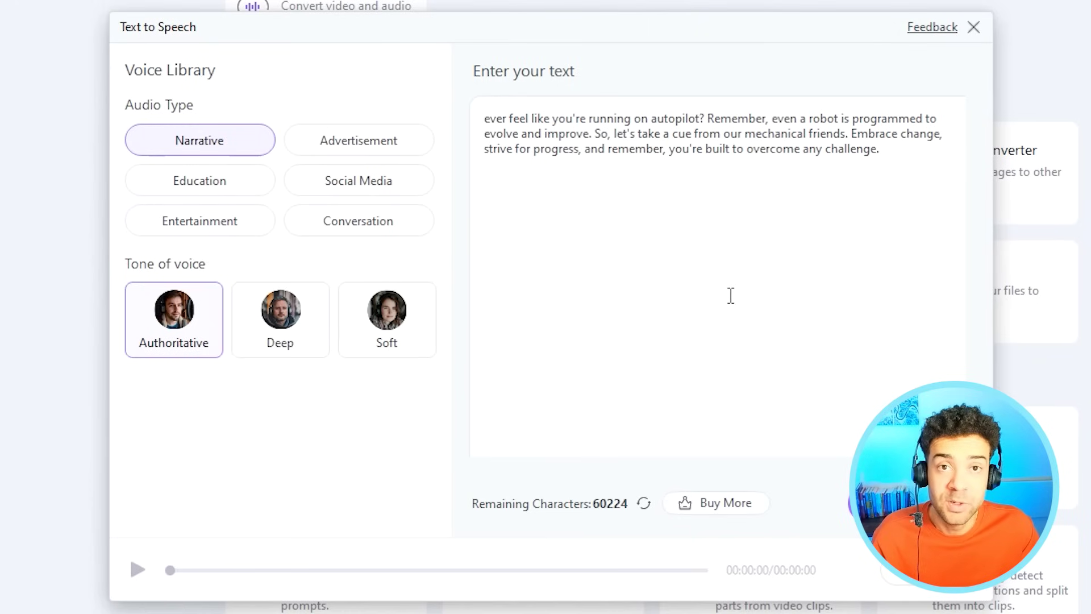
mouse_move(275, 305)
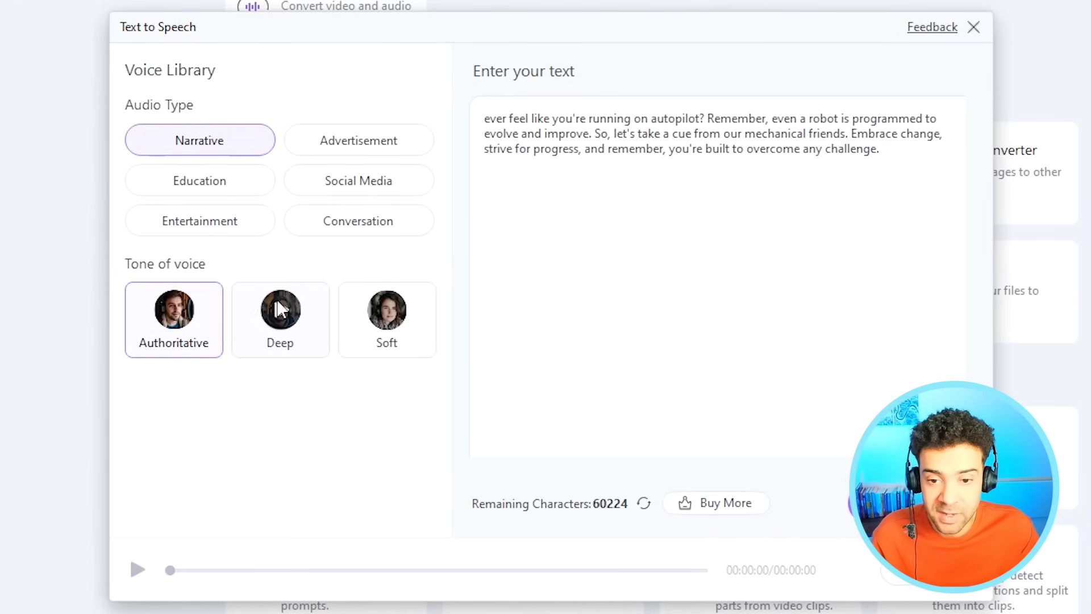
click(264, 329)
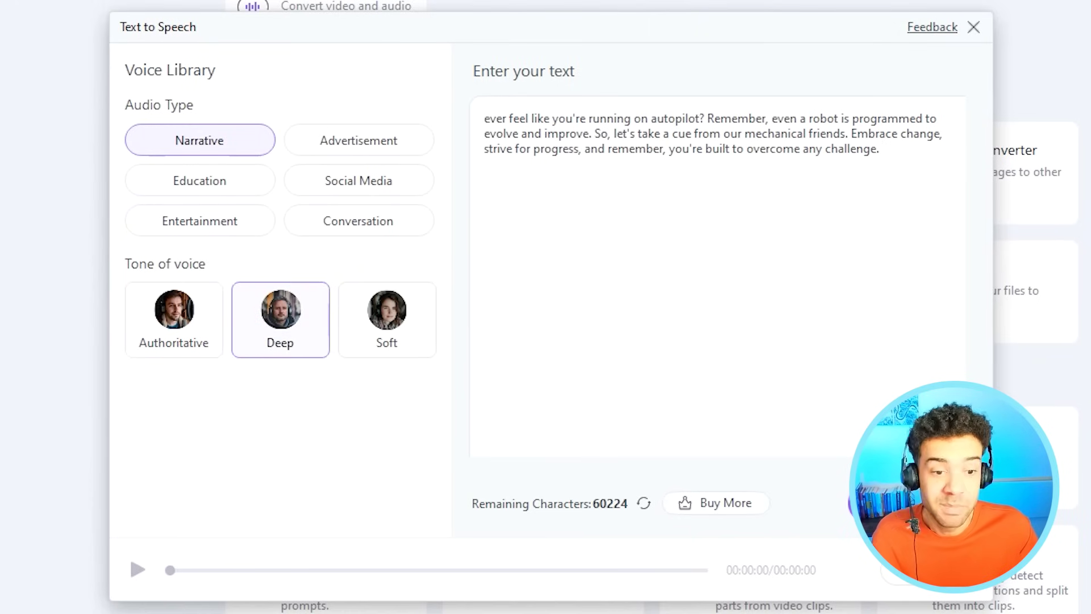
click(886, 502)
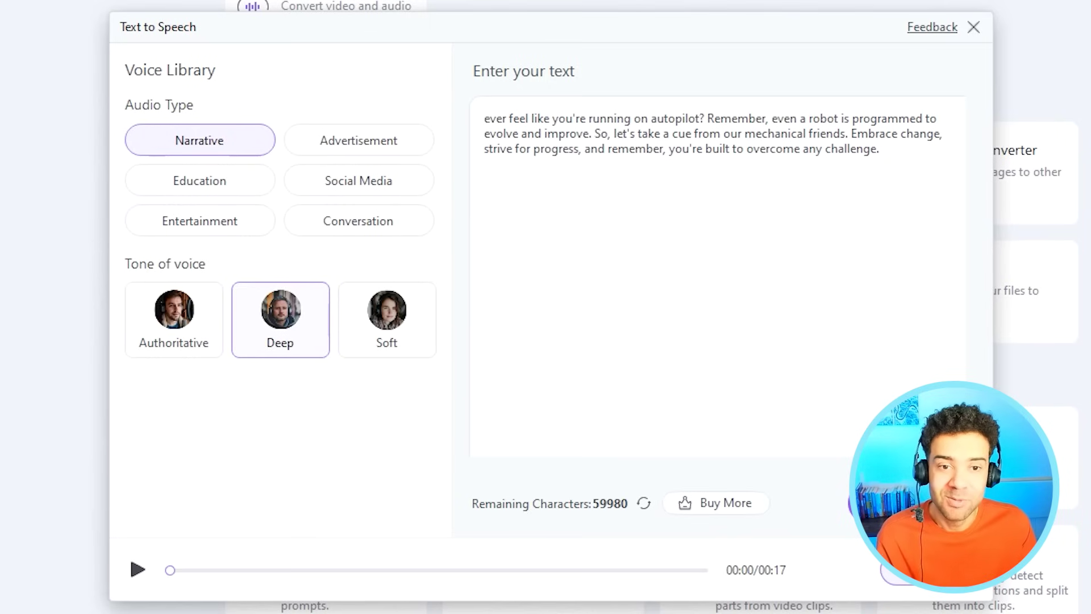
drag(902, 151, 481, 115)
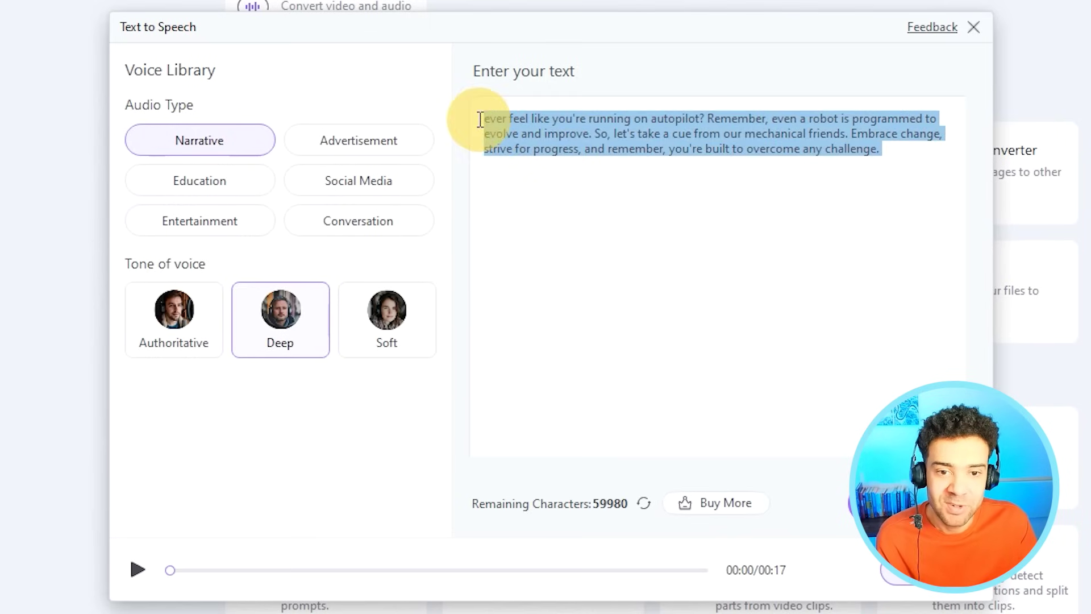
click(758, 319)
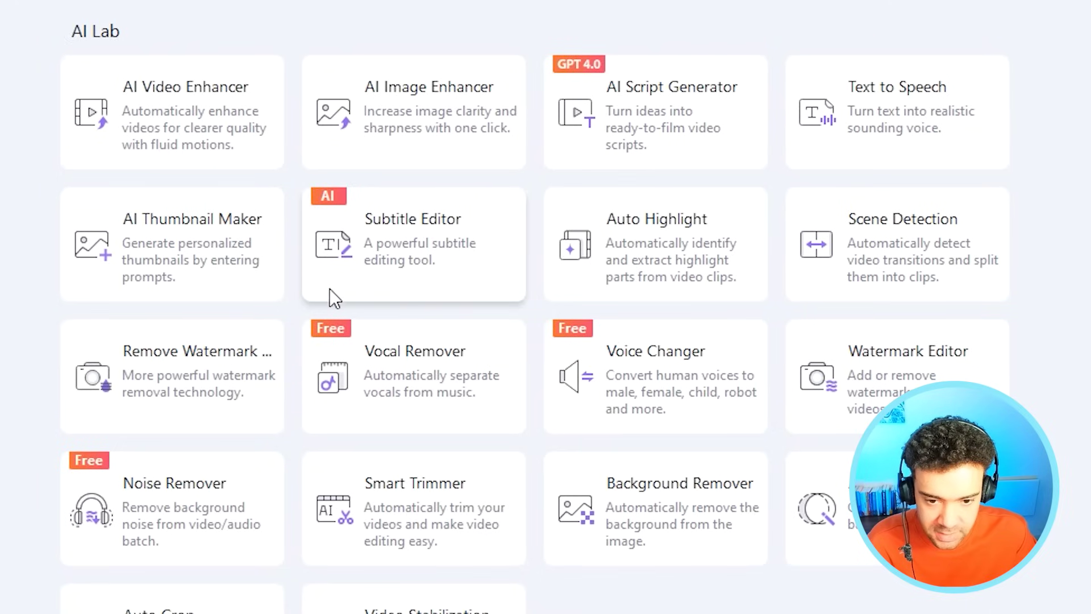
- Open the robot clip in the Subtitle Editor and preview it up to 00:03
click(498, 216)
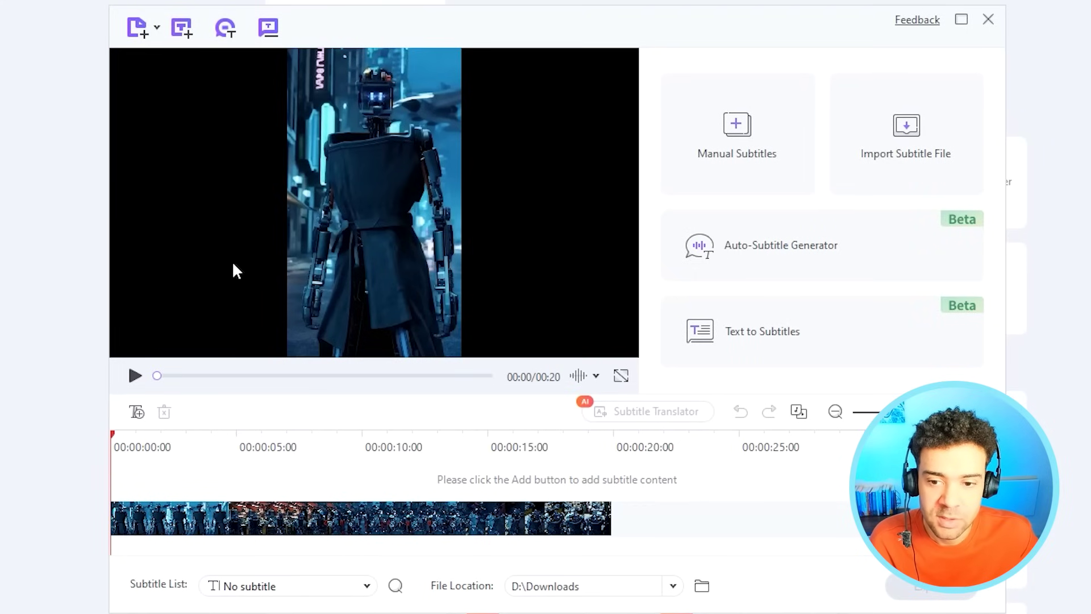
click(135, 376)
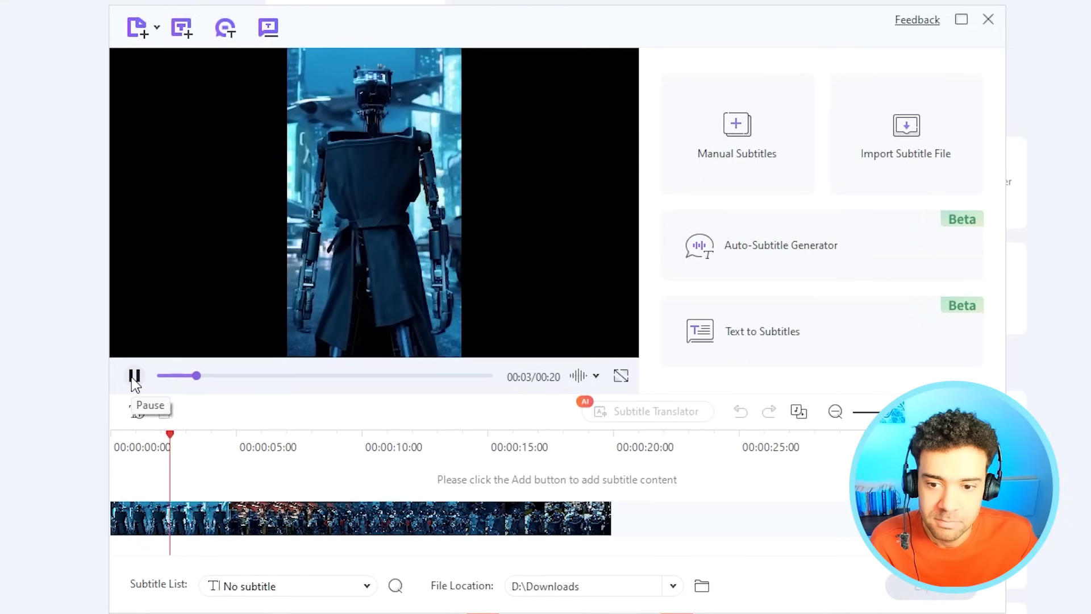
click(134, 377)
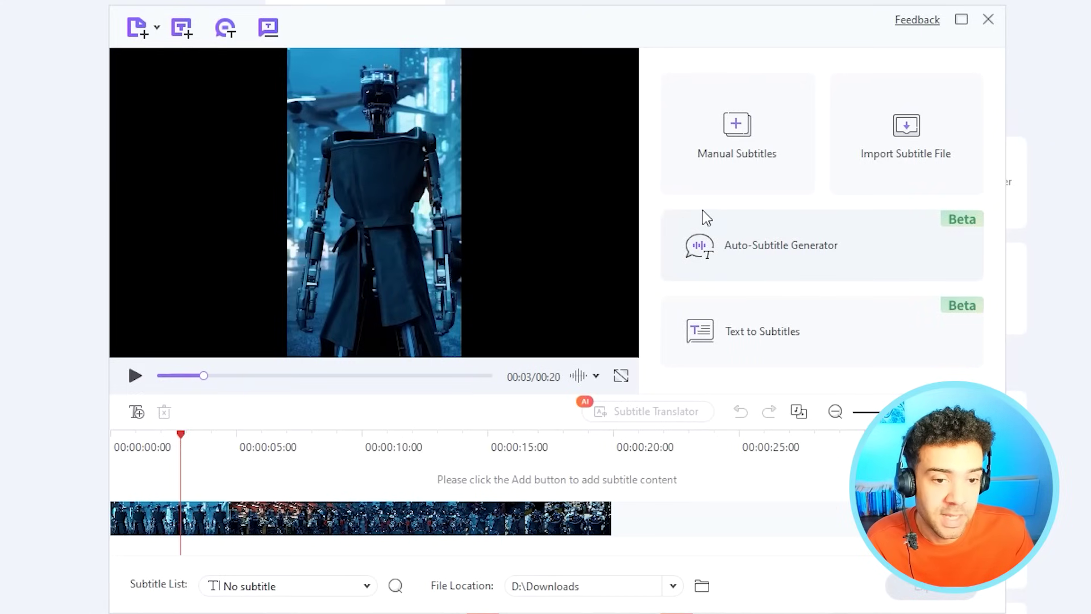
- Auto-generate English (United States) subtitles as RobotWithVoiceover.srt and load them onto the timeline
click(673, 229)
click(791, 202)
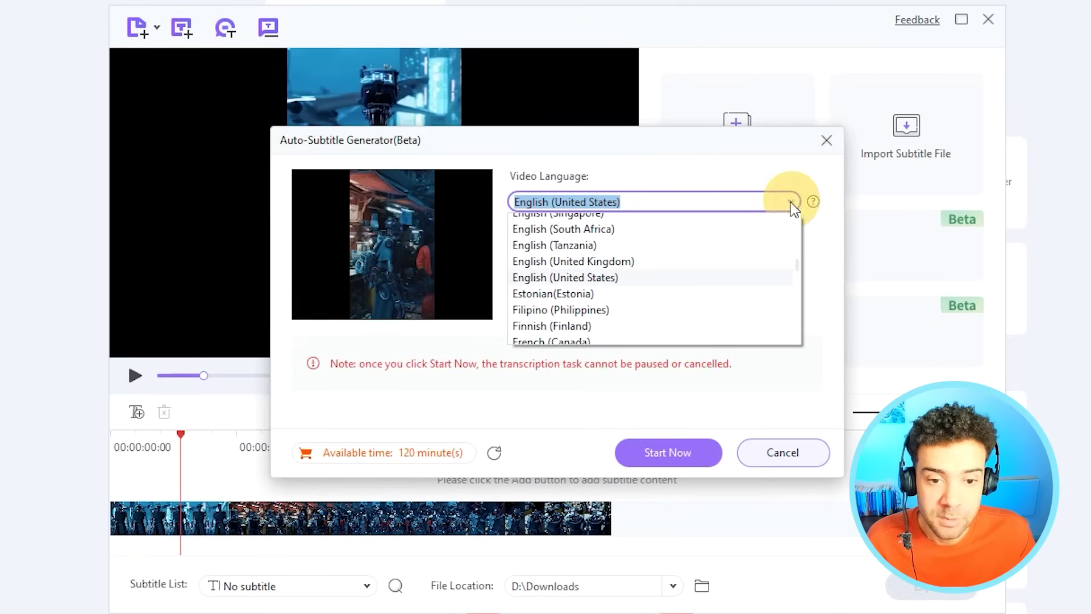
click(619, 279)
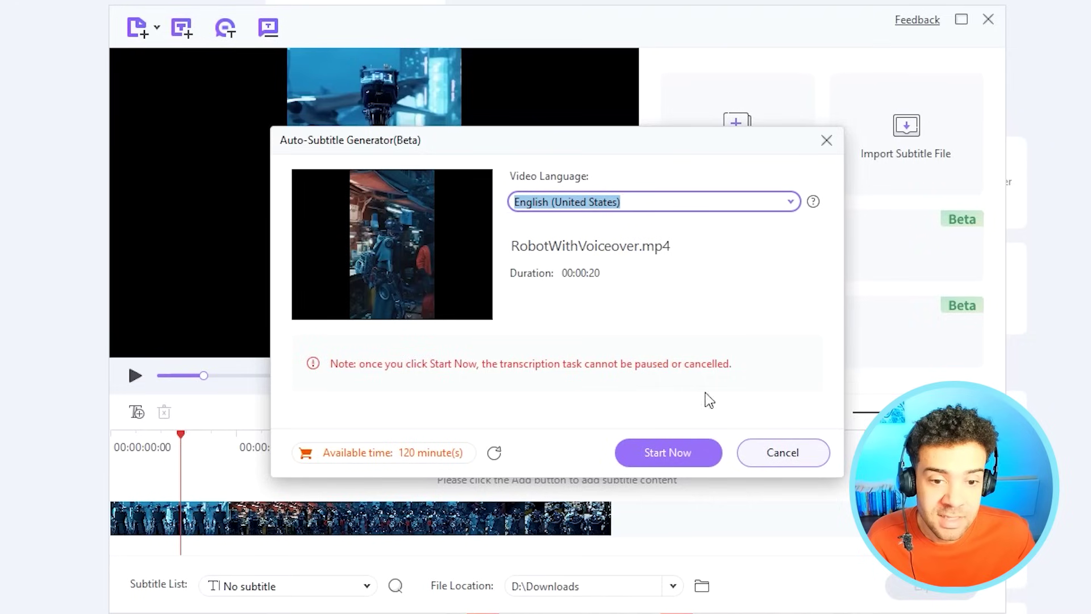
click(683, 457)
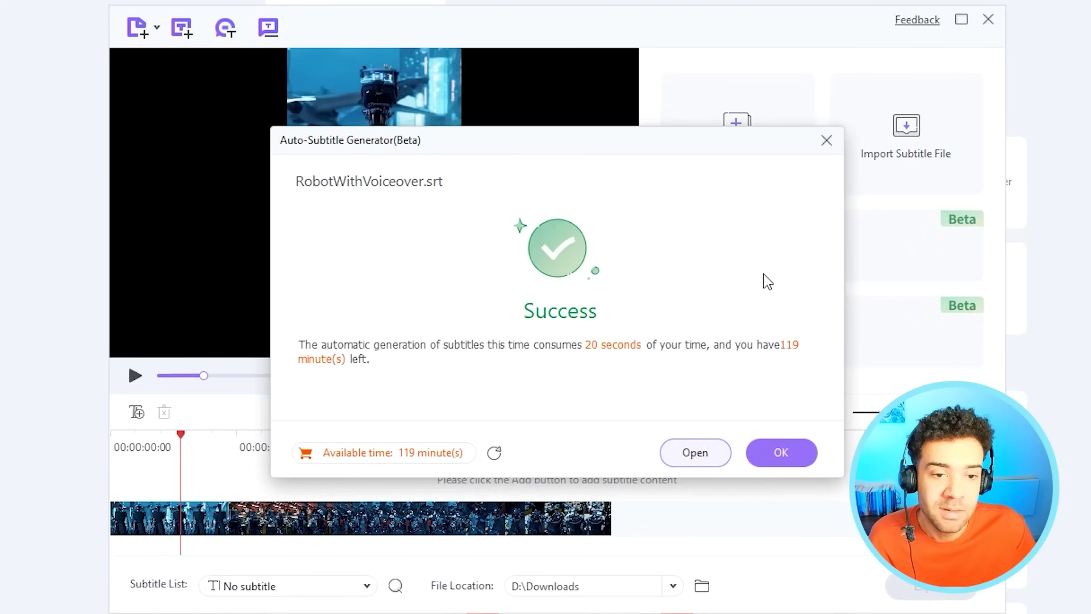
click(795, 451)
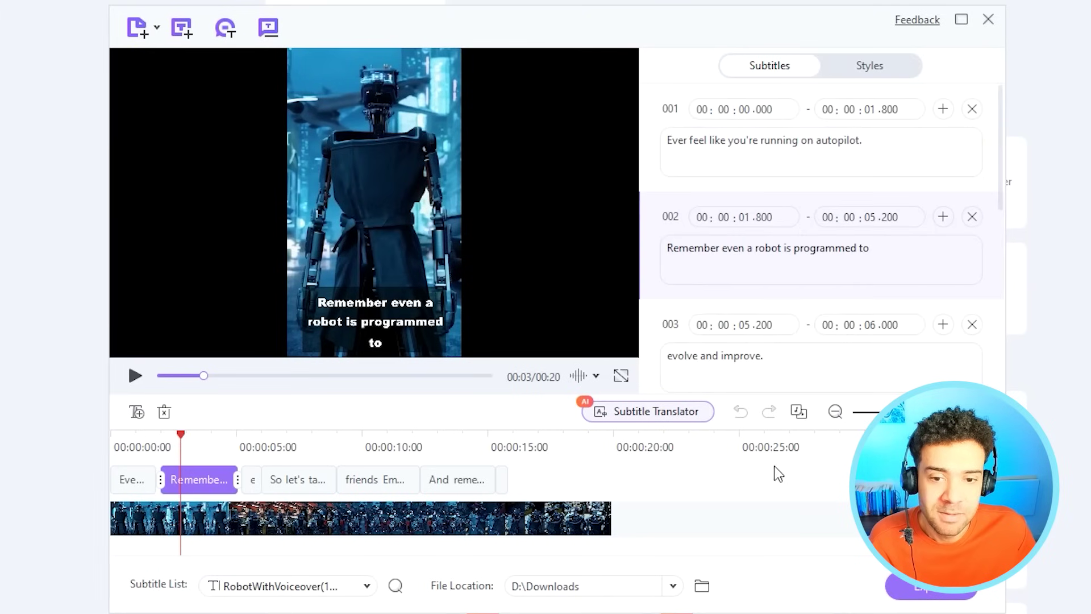
drag(122, 437, 209, 441)
- Center the captions and set outline width 8 and font size 33 in Styles
click(892, 66)
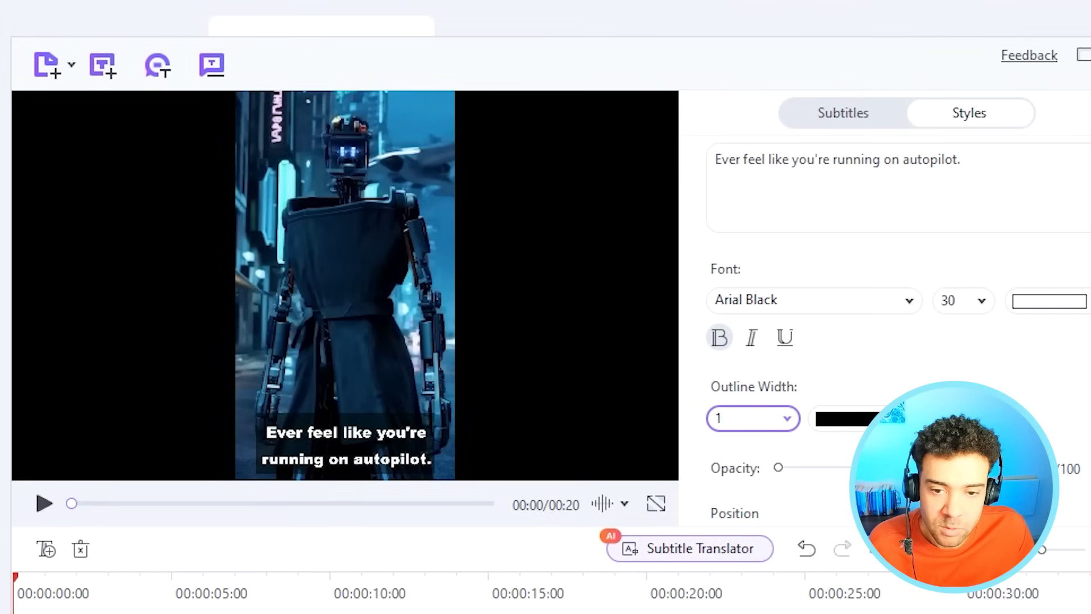
scroll(1037, 185, down, 3)
scroll(887, 307, down, 1)
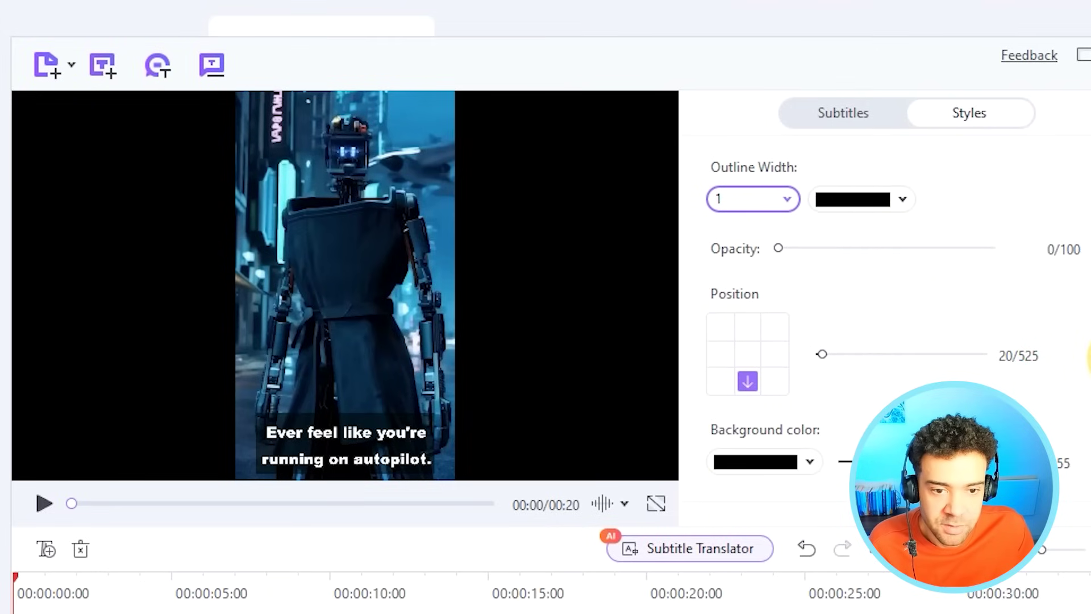
click(746, 354)
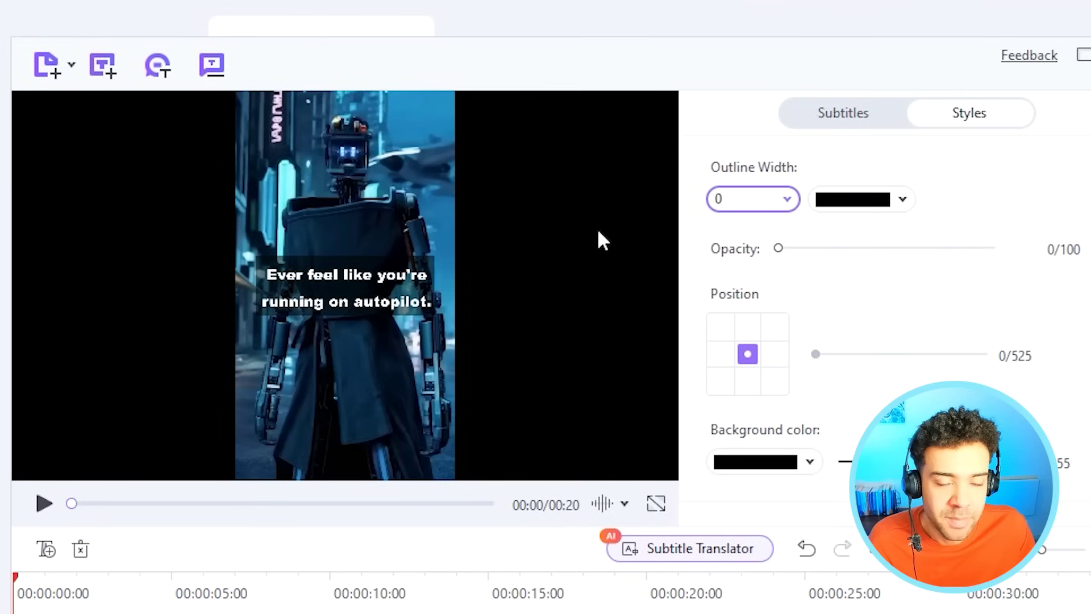
click(751, 199)
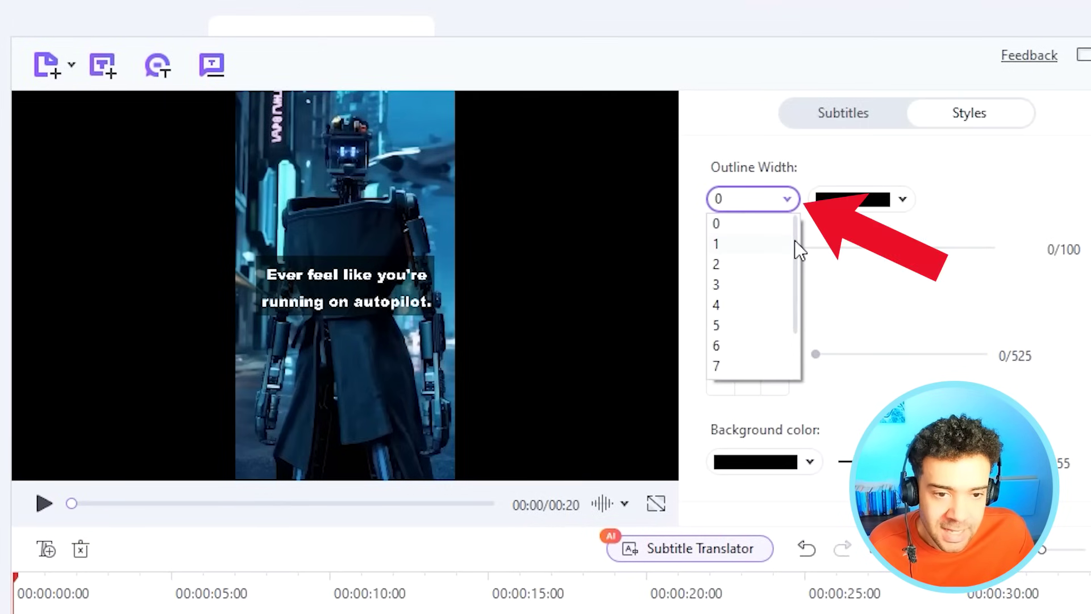
drag(795, 242, 797, 292)
click(715, 327)
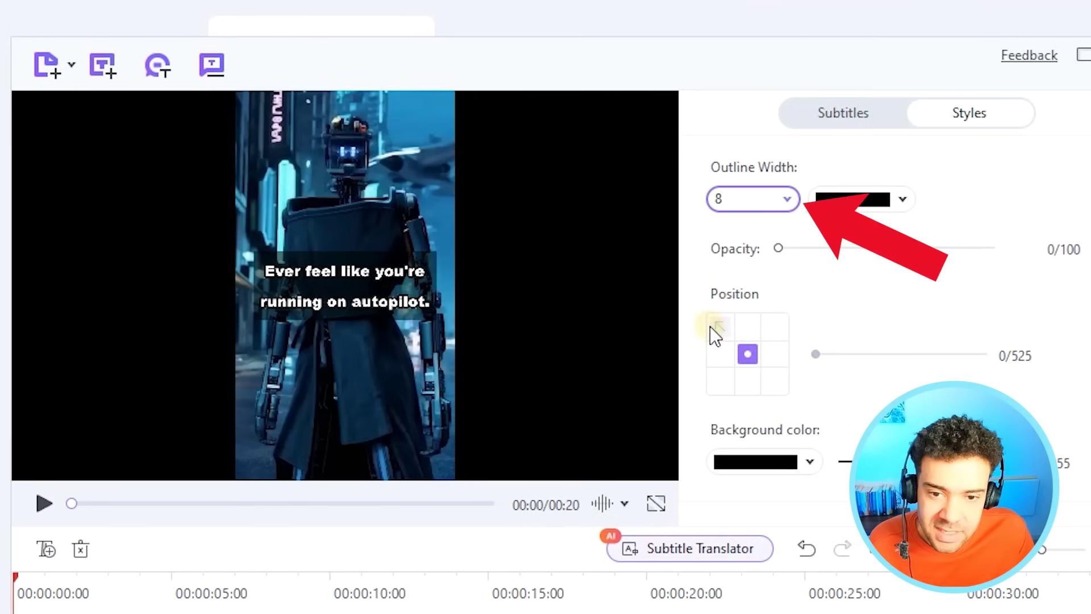
scroll(713, 333, up, 4)
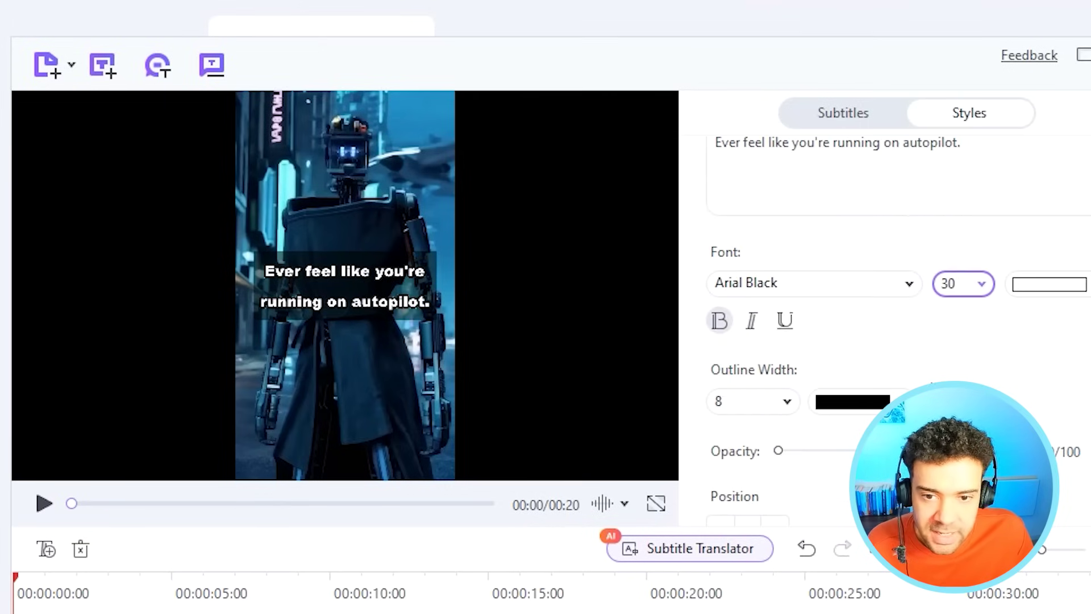
click(953, 284)
click(946, 437)
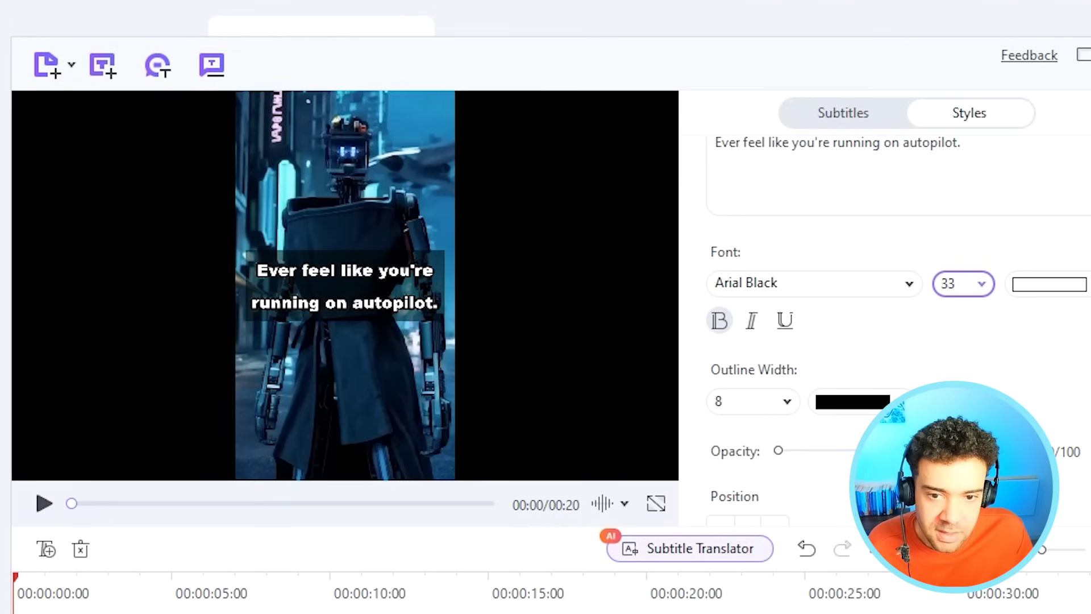
- Check the captions at 00:04, 00:05, 00:07 and 00:13, returning to the opening one
click(38, 594)
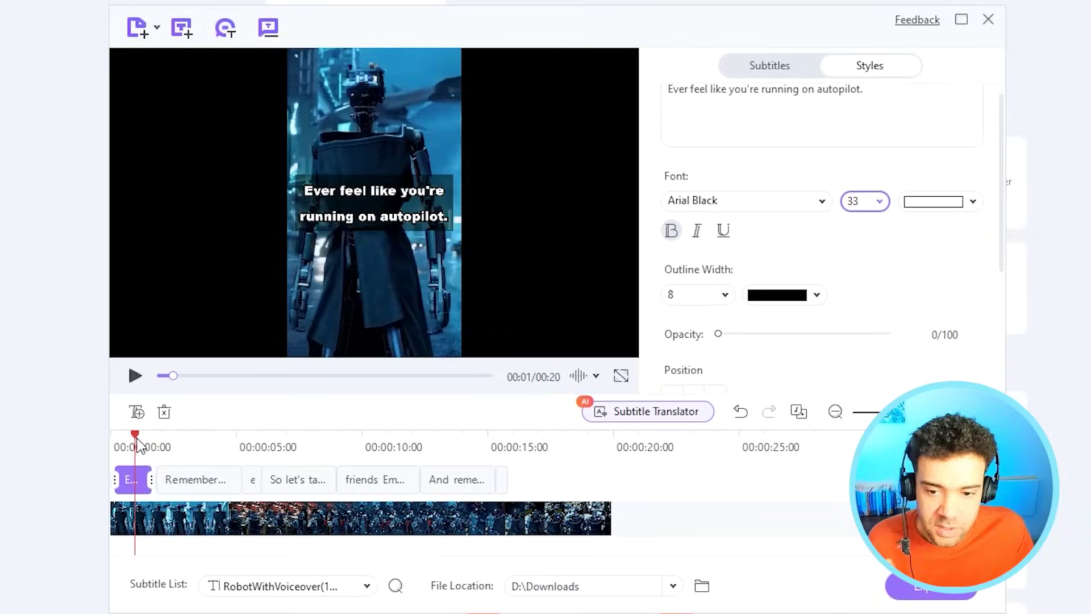
click(191, 435)
click(257, 438)
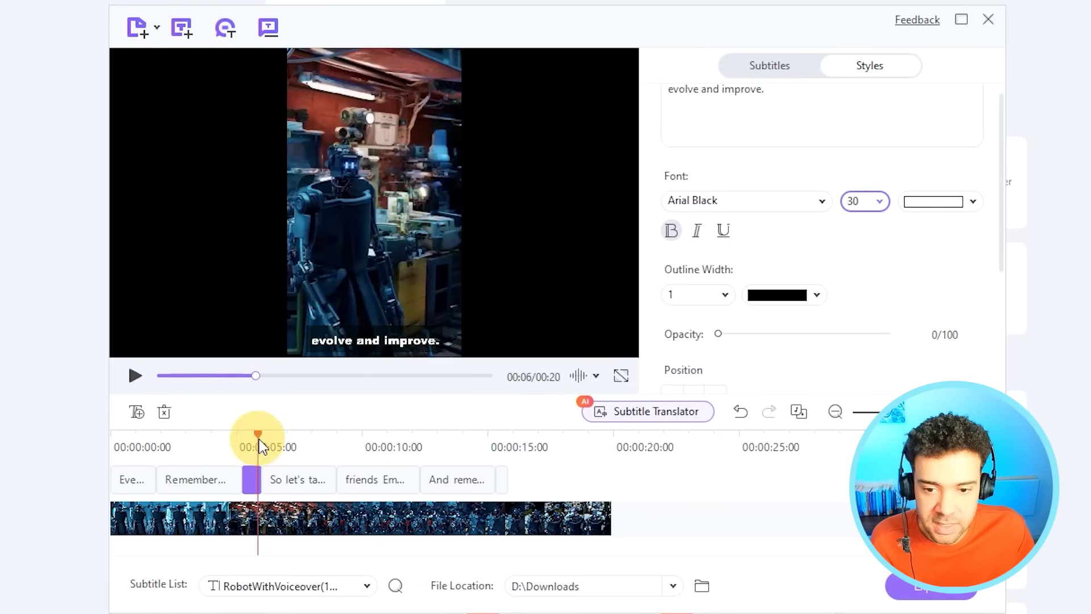
click(303, 443)
click(449, 437)
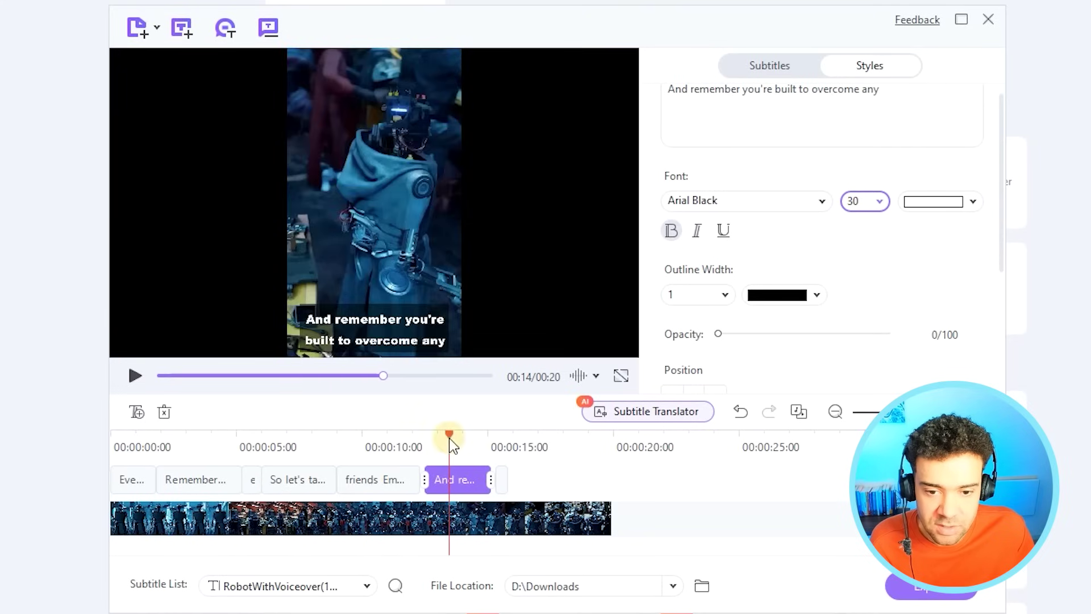
click(126, 442)
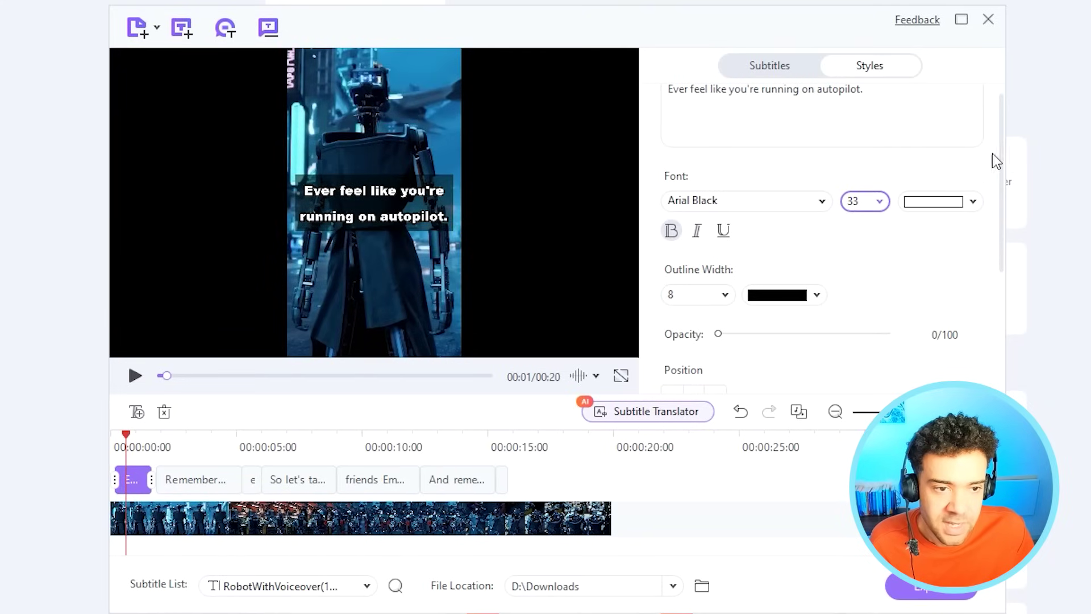
- Apply this caption style to all subtitles and confirm
drag(997, 157, 992, 341)
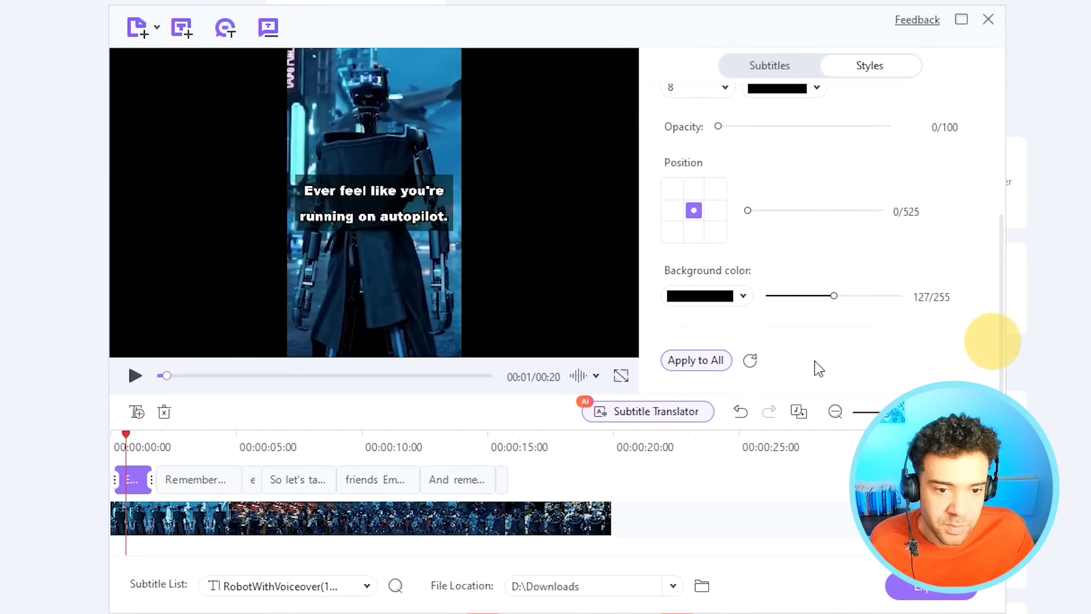
click(694, 361)
click(641, 366)
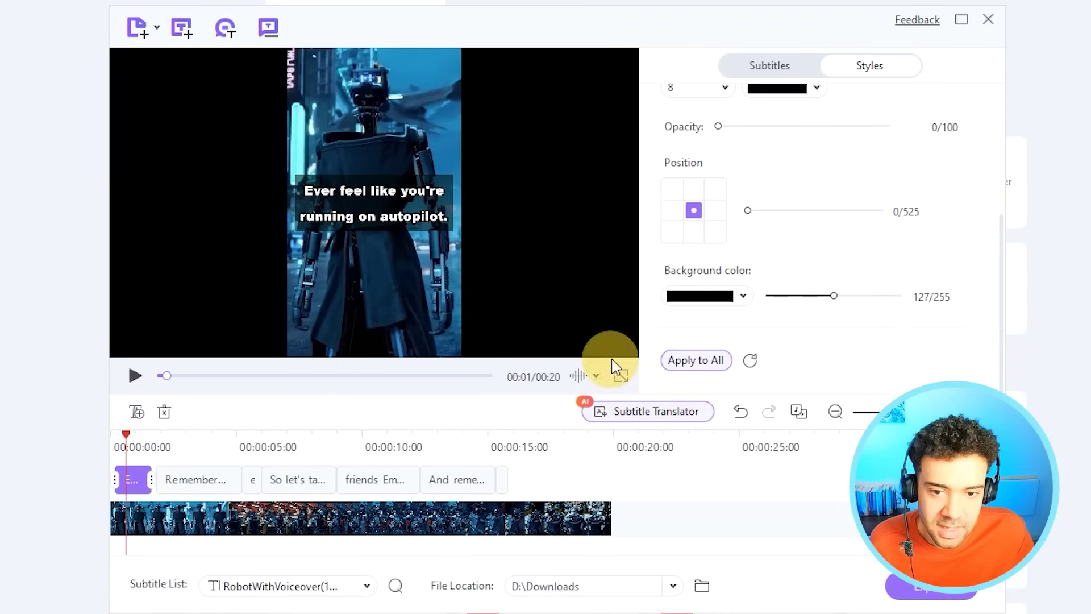
click(181, 445)
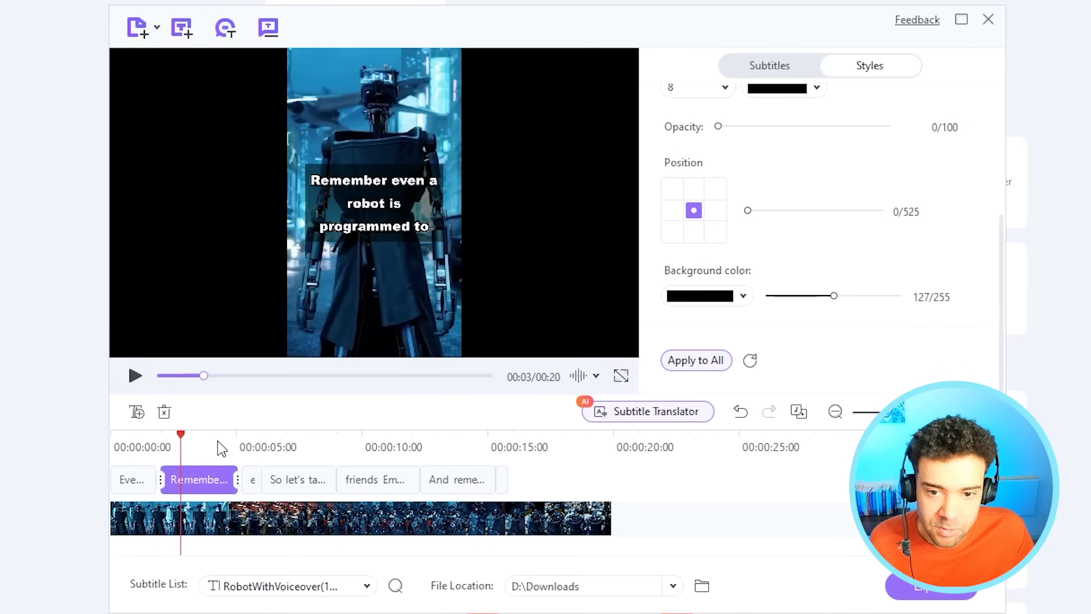
click(256, 446)
click(303, 446)
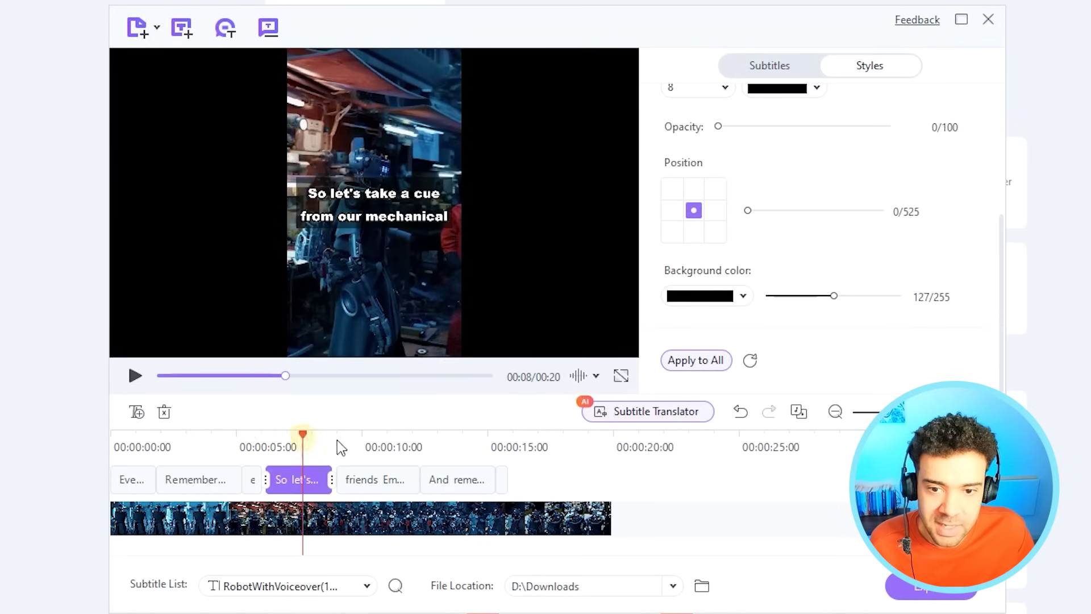
click(366, 446)
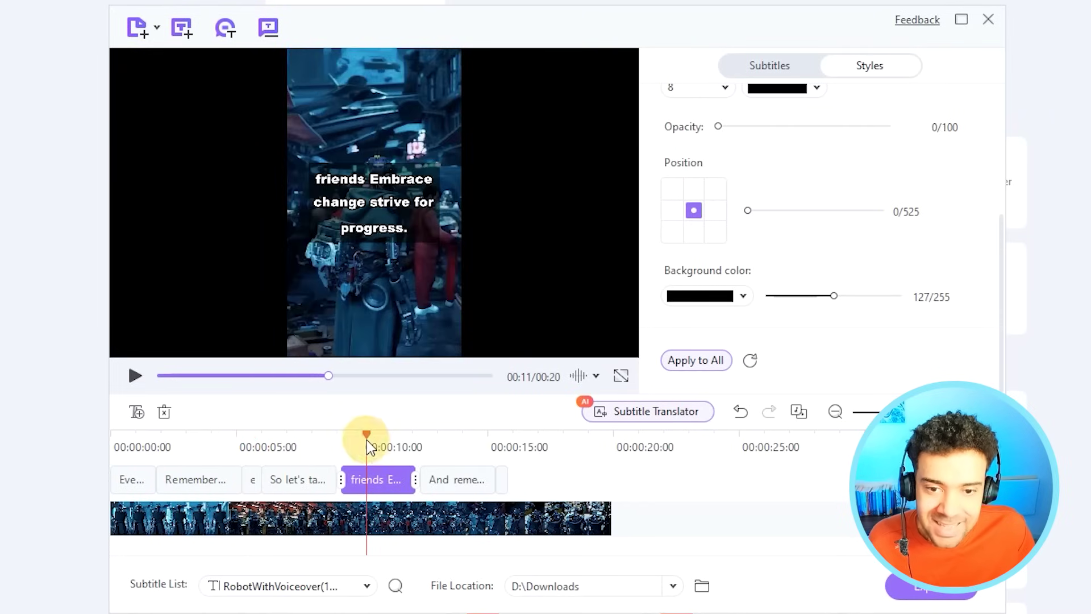
click(444, 444)
click(500, 446)
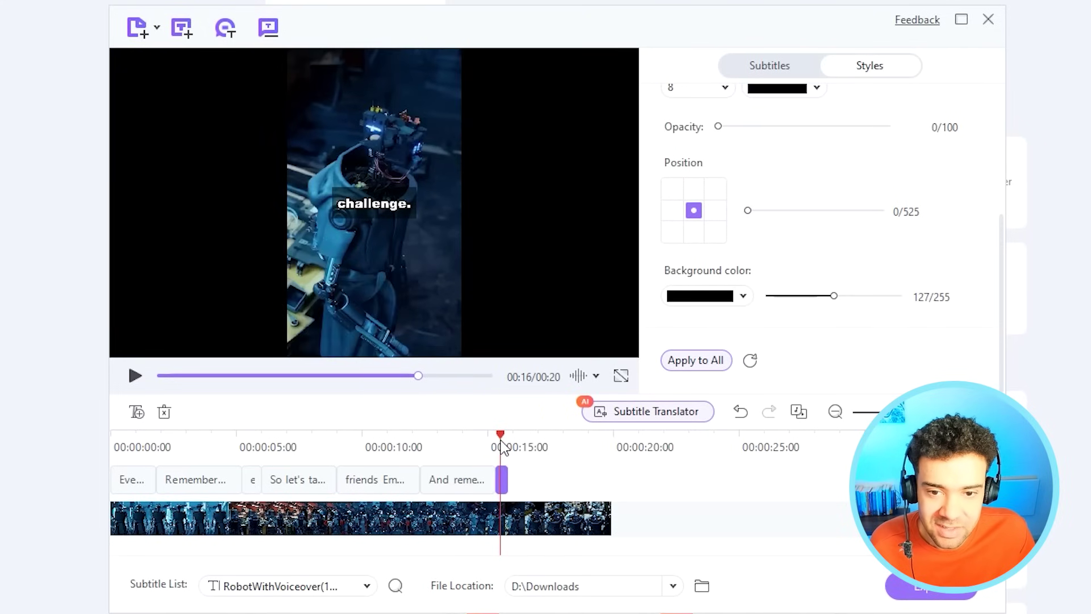
click(140, 446)
click(206, 436)
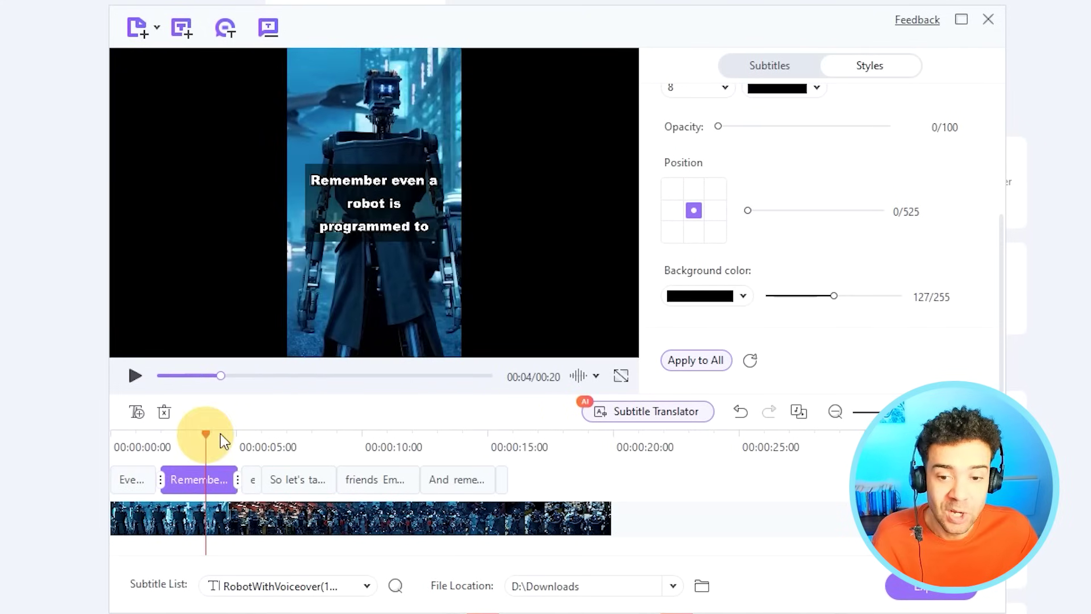
click(254, 436)
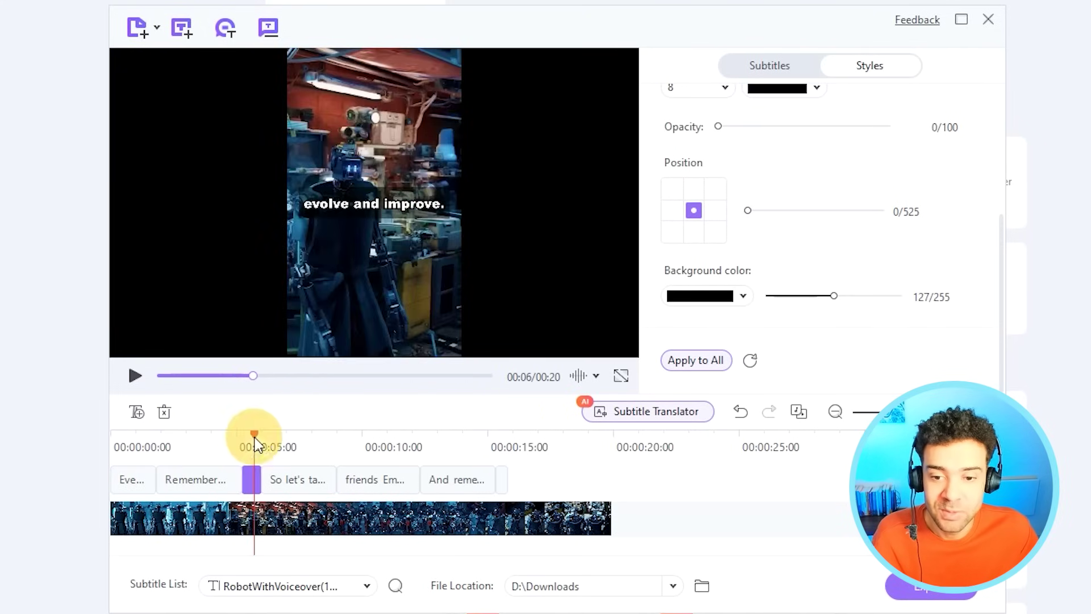
click(297, 439)
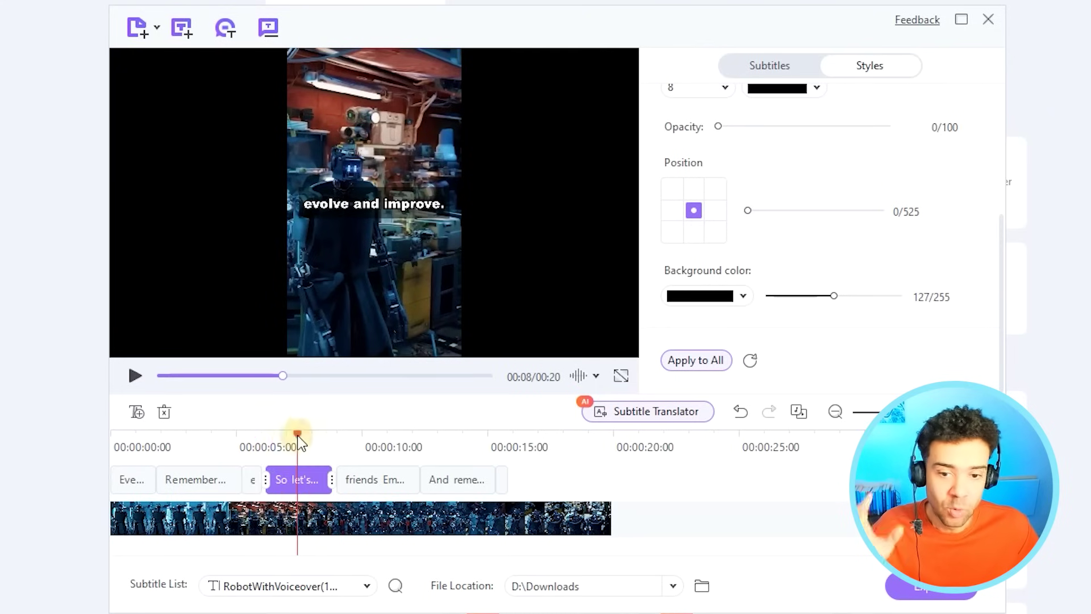
click(380, 441)
click(462, 443)
click(365, 446)
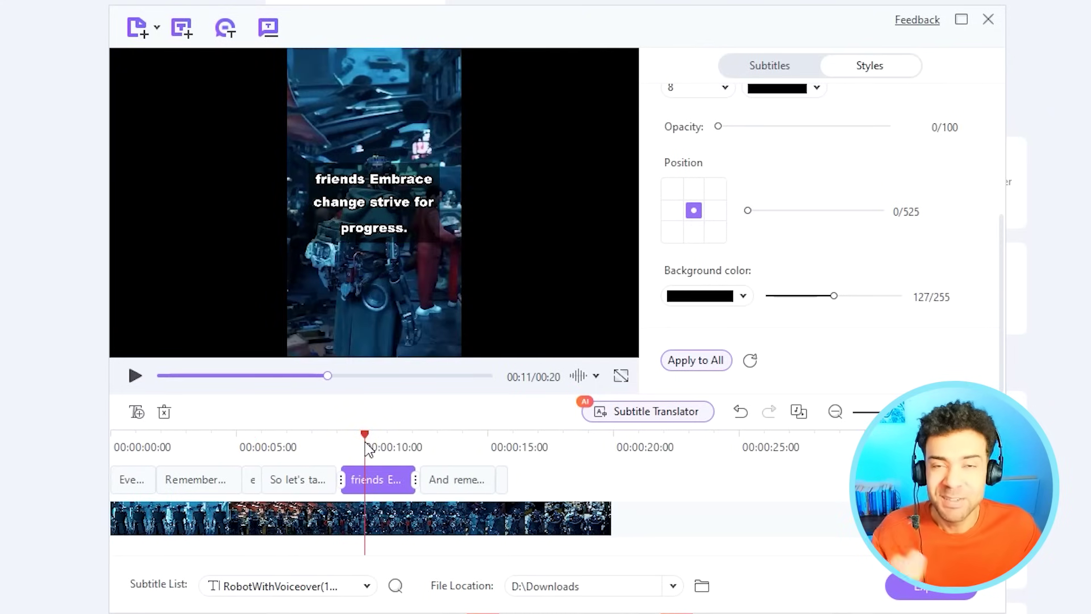
click(293, 442)
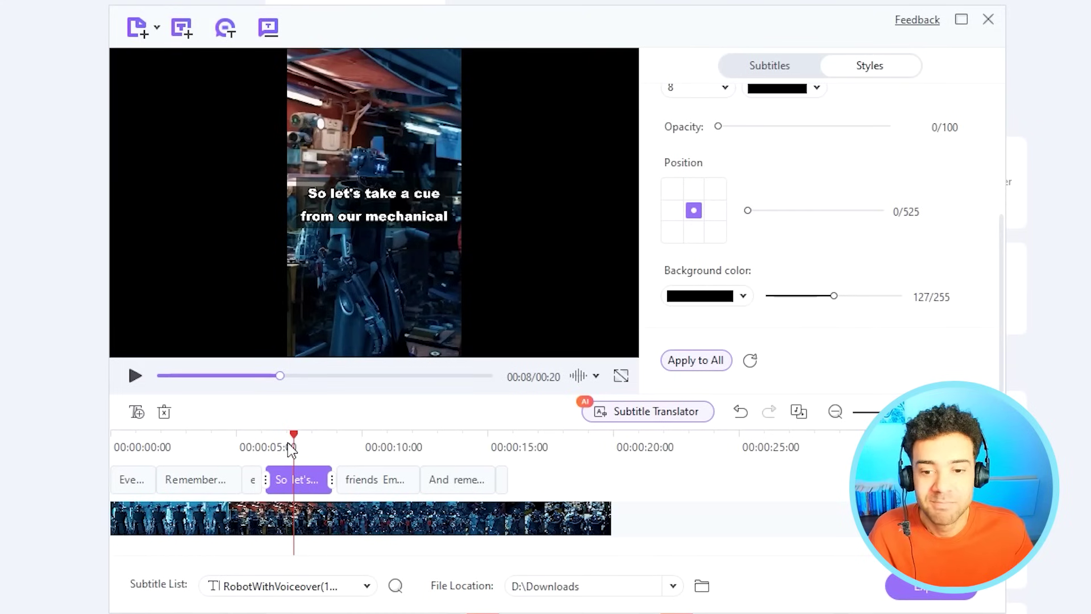
click(194, 446)
click(121, 445)
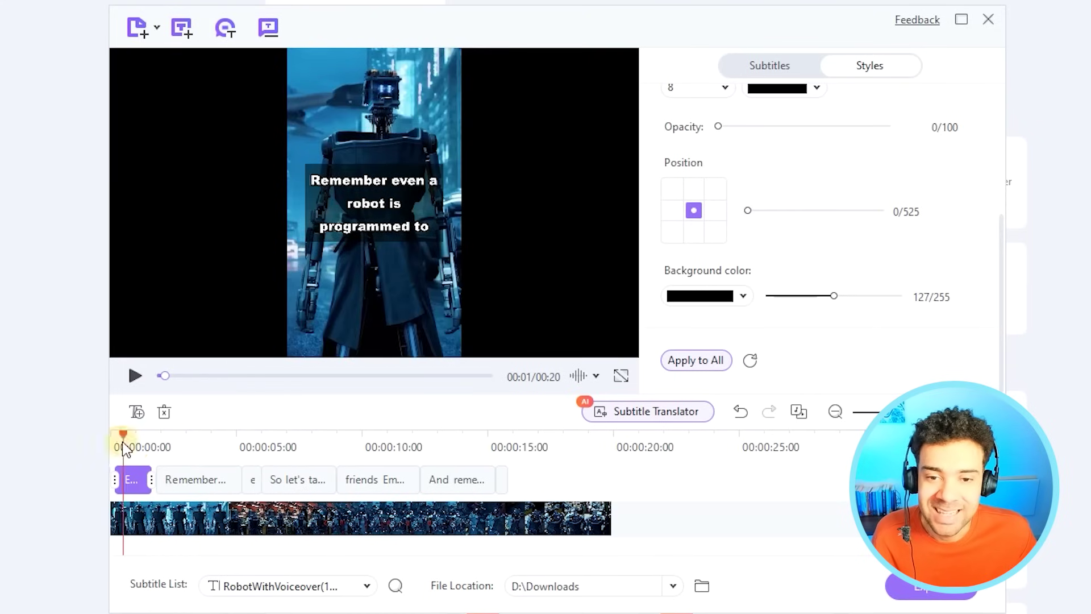
click(192, 445)
click(263, 442)
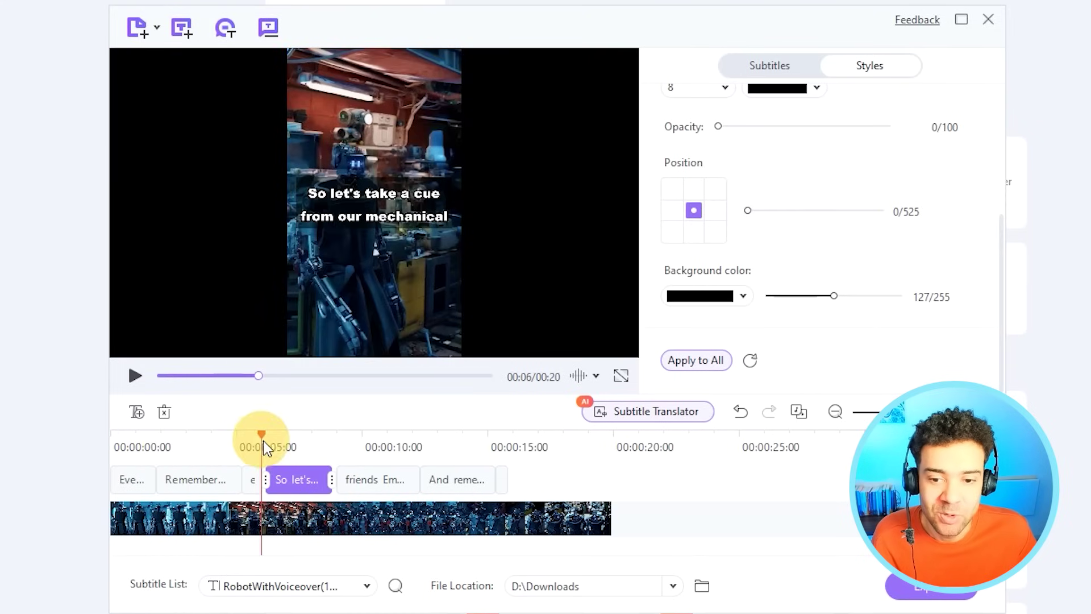
click(372, 445)
click(443, 440)
- Exit the Subtitle Editor and return to the AI Lab tools grid
key(ctrl+z)
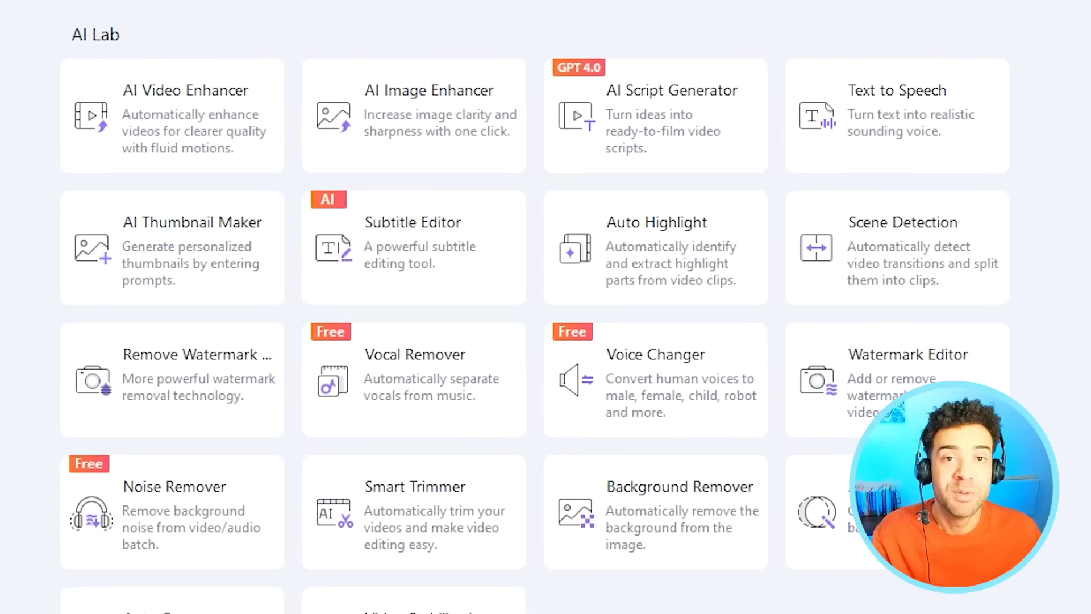
scroll(560, 12, up, 8)
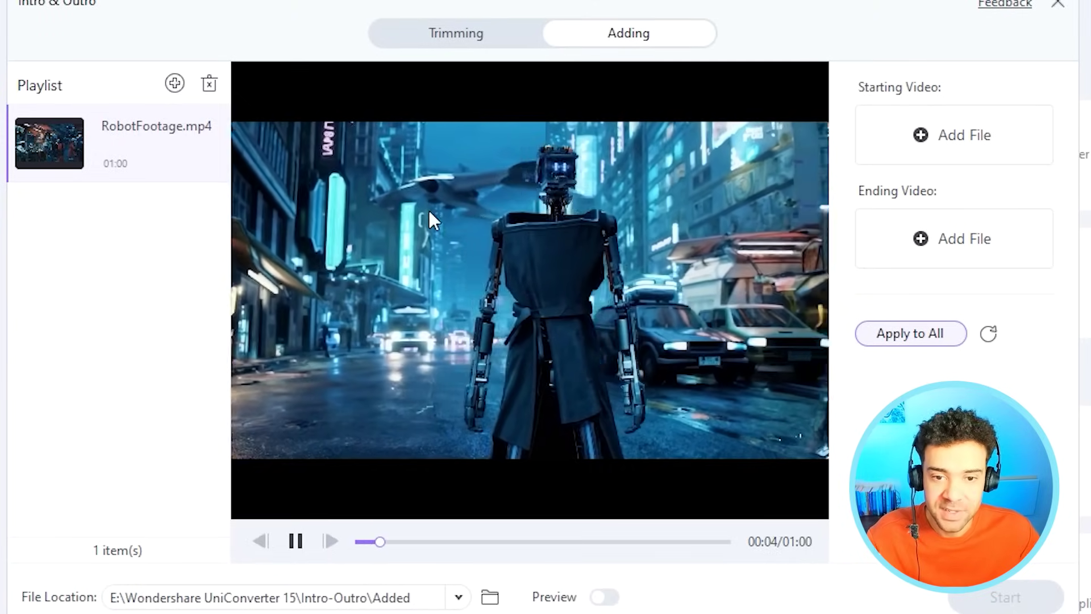
click(579, 359)
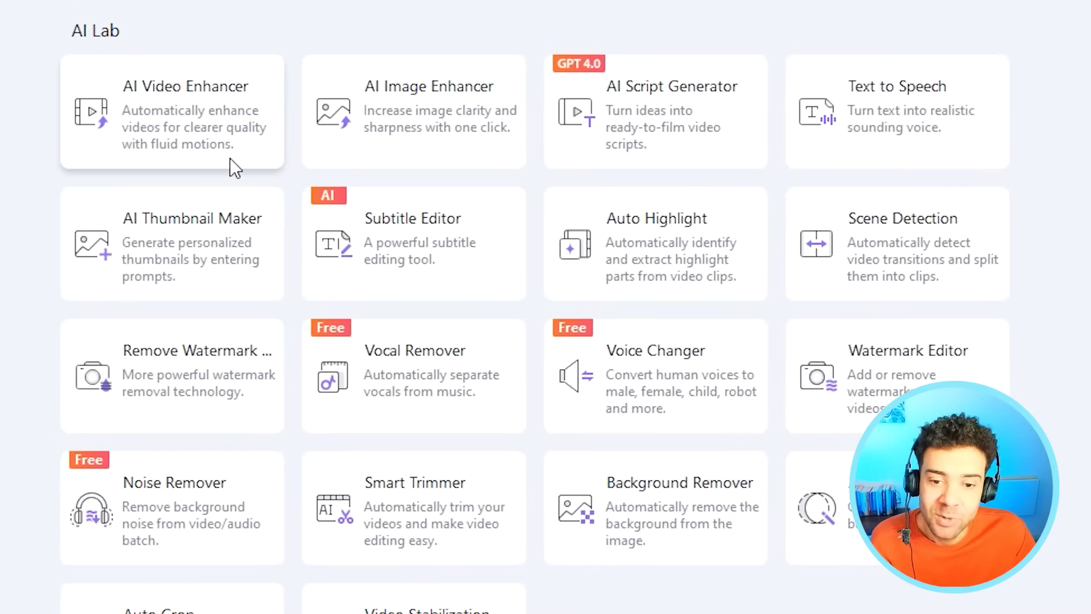
- Run the AI Video Enhancer on the 42-second clip with Frame Interpolation Model at 4X smoothness
click(231, 160)
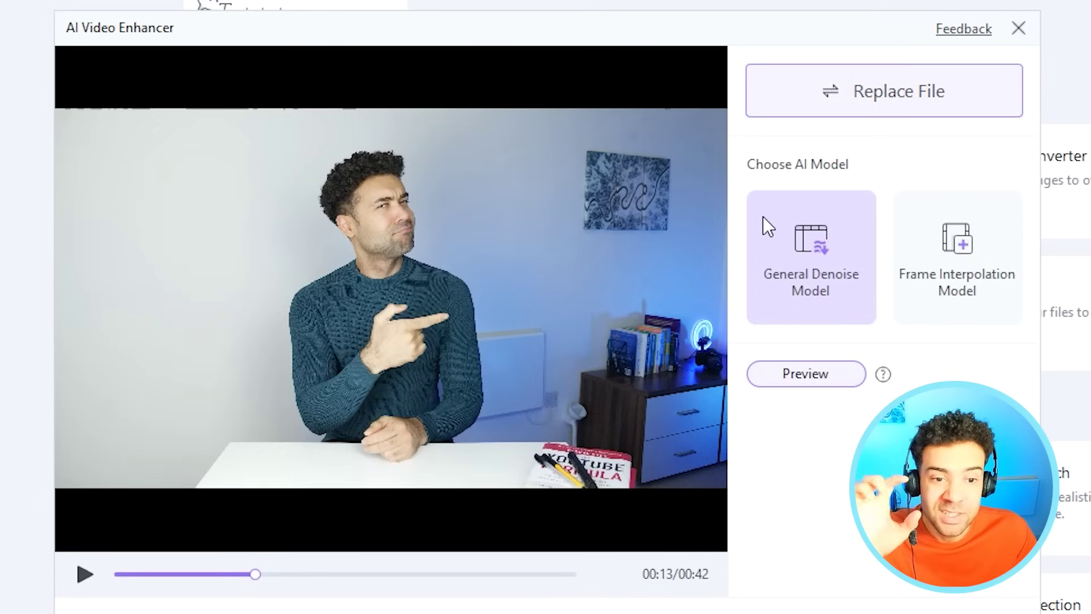
click(951, 308)
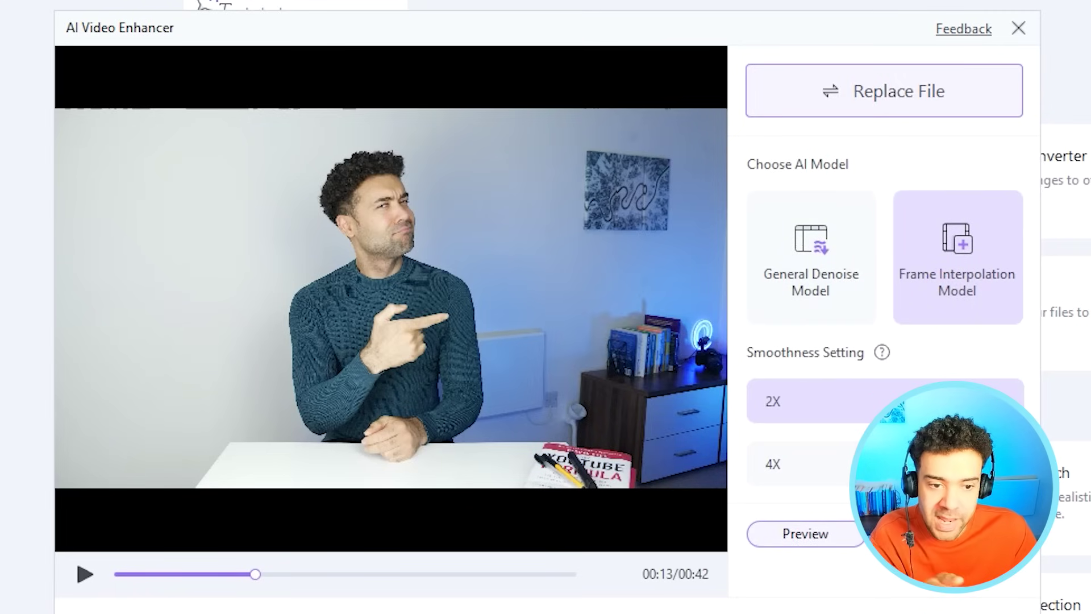
click(886, 463)
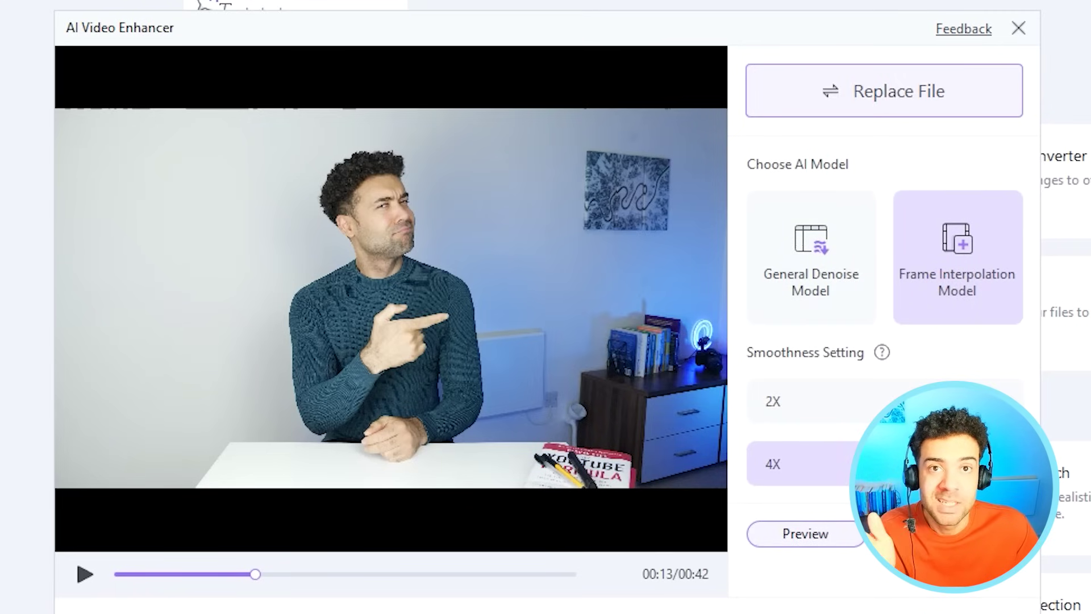